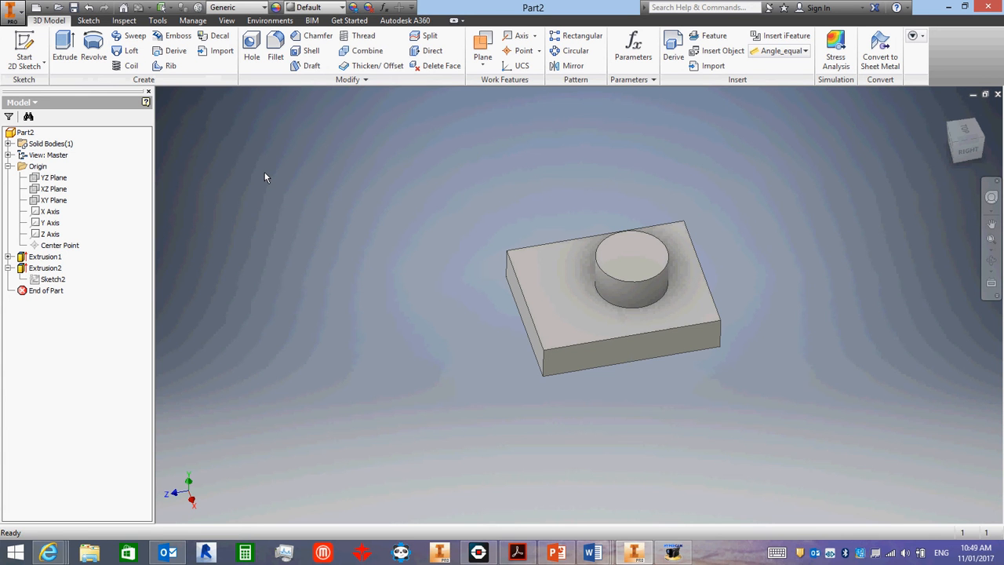
- Start a new sketch on the rectangular block's upper face, without drawing a line yet
{"action": "left_click", "coordinate": [544, 261]}
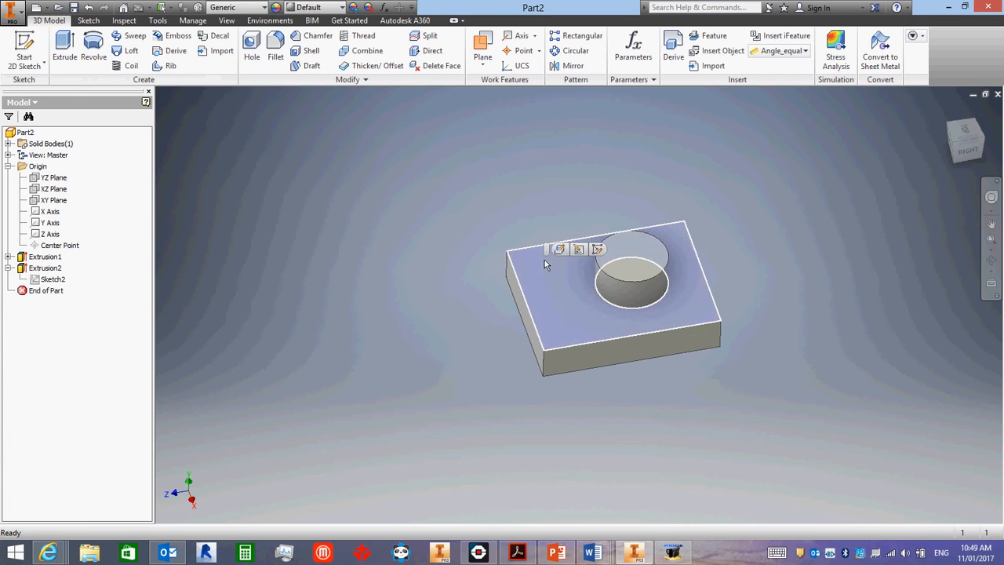
{"action": "right_click", "coordinate": [544, 265]}
{"action": "left_click", "coordinate": [549, 292]}
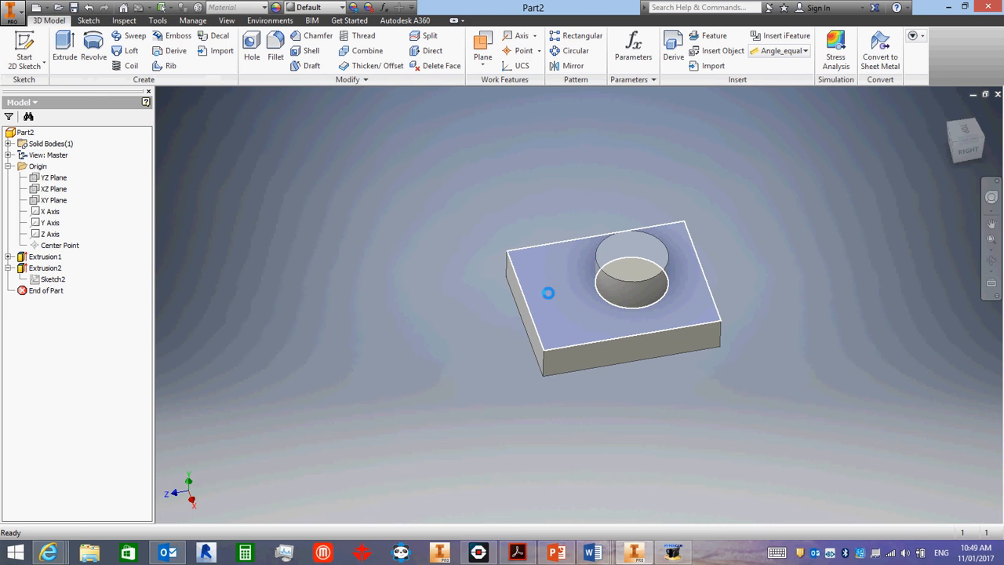
{"action": "mouse_move", "coordinate": [504, 247]}
{"action": "middle_mouse_down"}
{"action": "mouse_move", "coordinate": [591, 307]}
{"action": "mouse_move", "coordinate": [619, 313]}
{"action": "middle_mouse_up"}
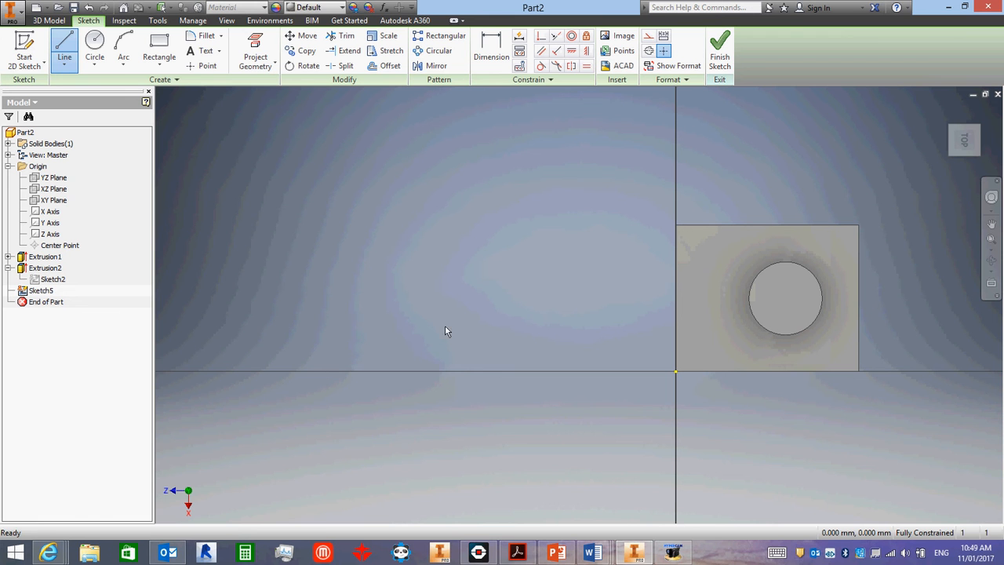
{"action": "key", "text": "Escape"}
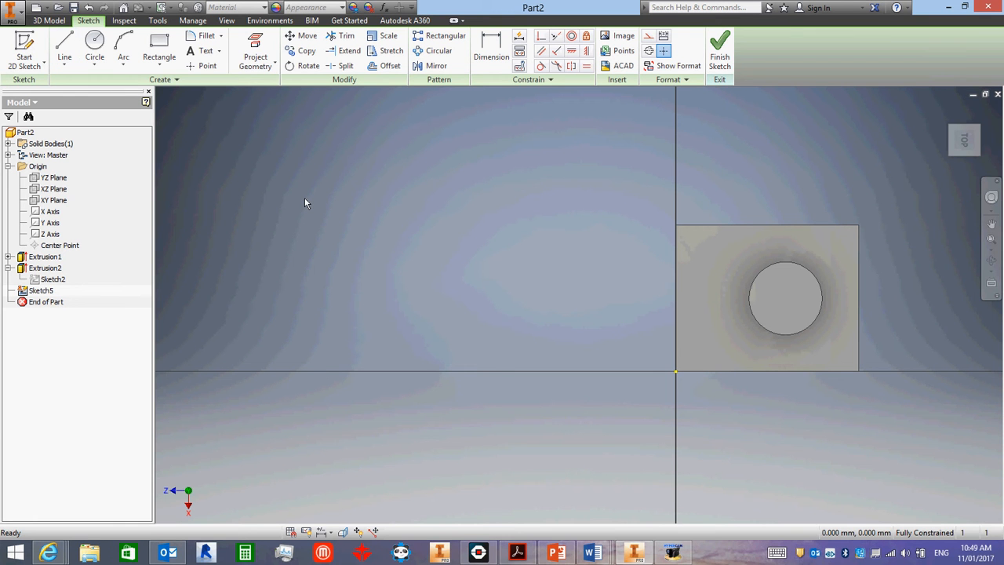
- Sketch a closed triangle in the empty area beside the block, with a base about 15 mm long
{"action": "left_click", "coordinate": [64, 47]}
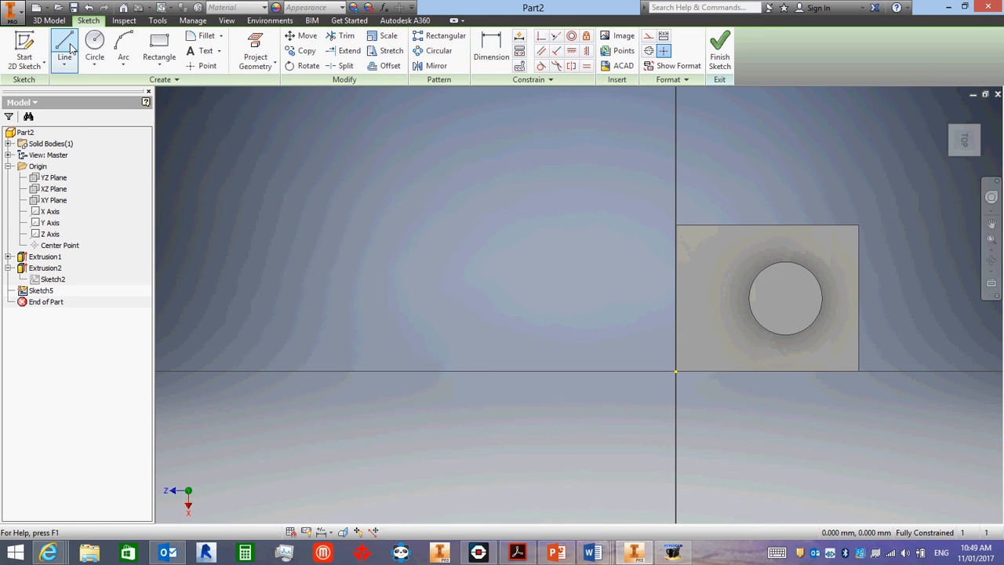
{"action": "left_click", "coordinate": [438, 202]}
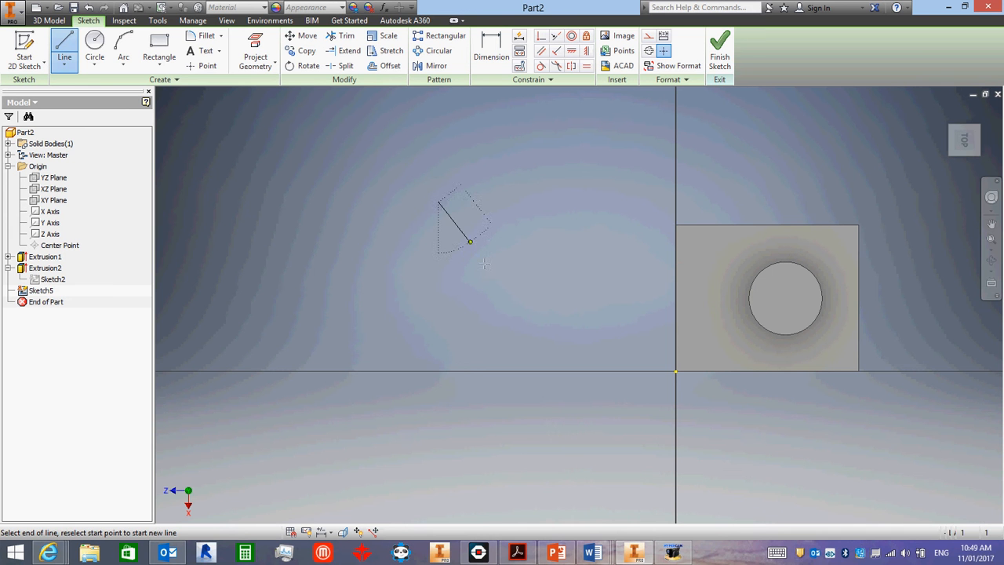
{"action": "left_click", "coordinate": [503, 316]}
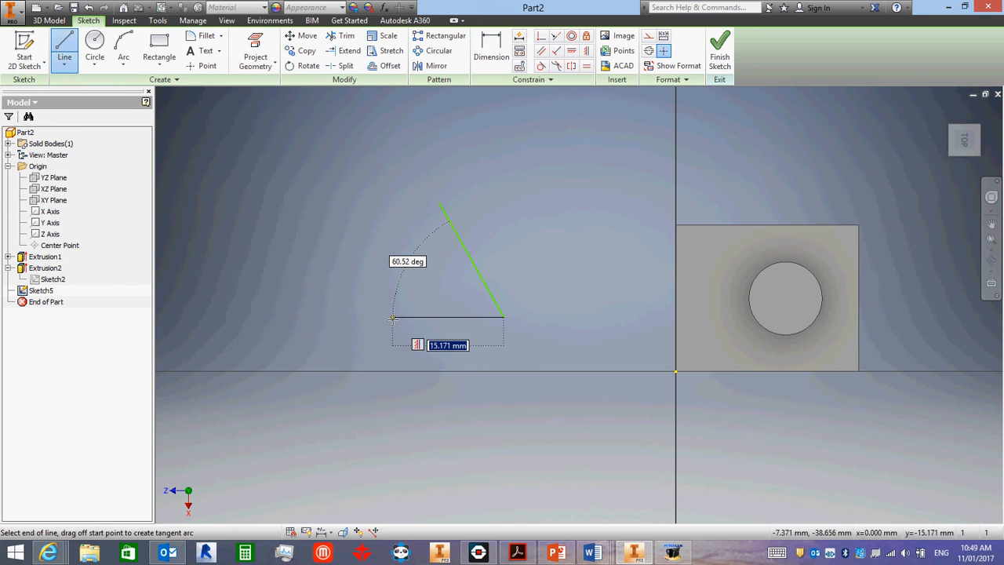
{"action": "left_click", "coordinate": [393, 318]}
{"action": "left_click", "coordinate": [444, 206]}
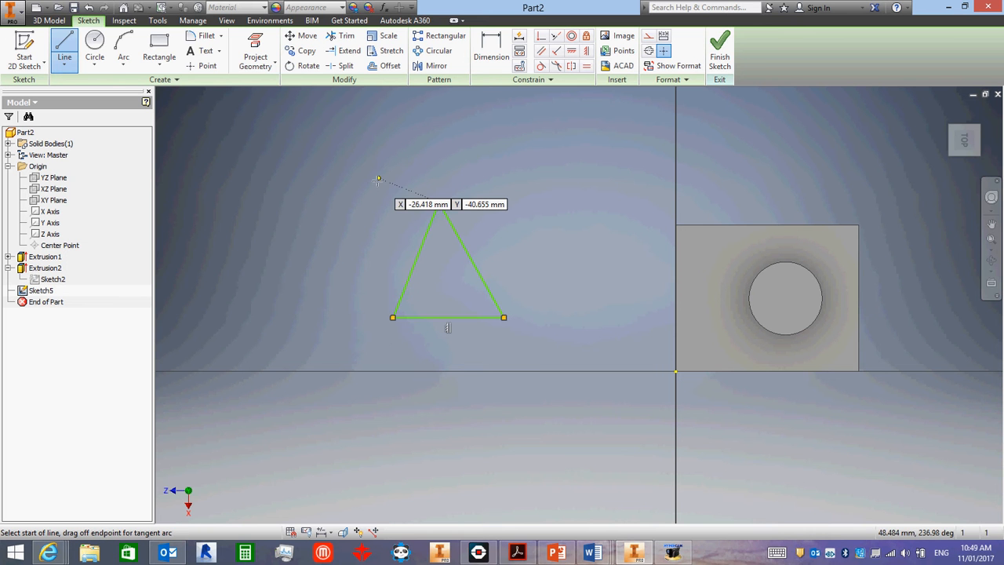
{"action": "right_click", "coordinate": [271, 186]}
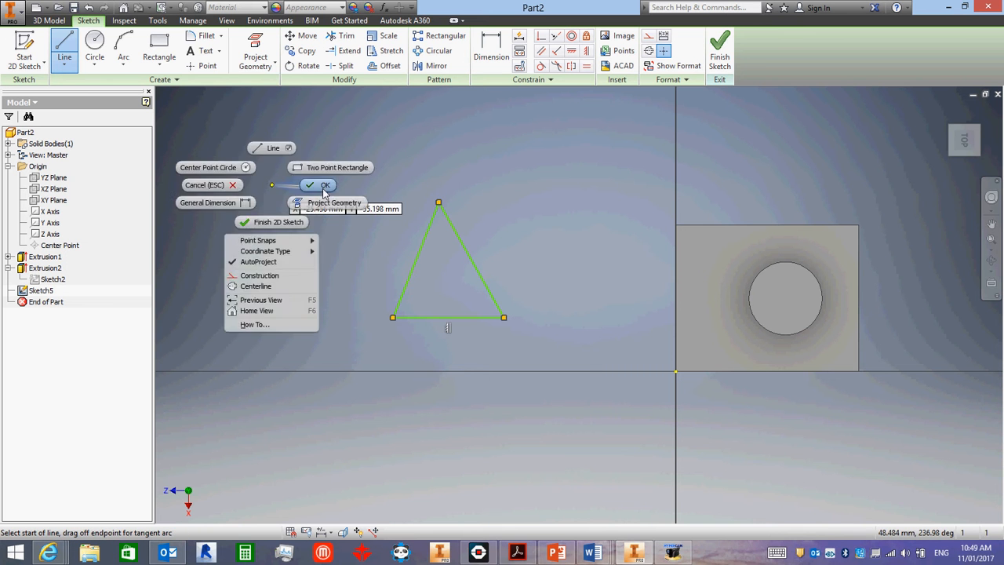
{"action": "left_click", "coordinate": [307, 183]}
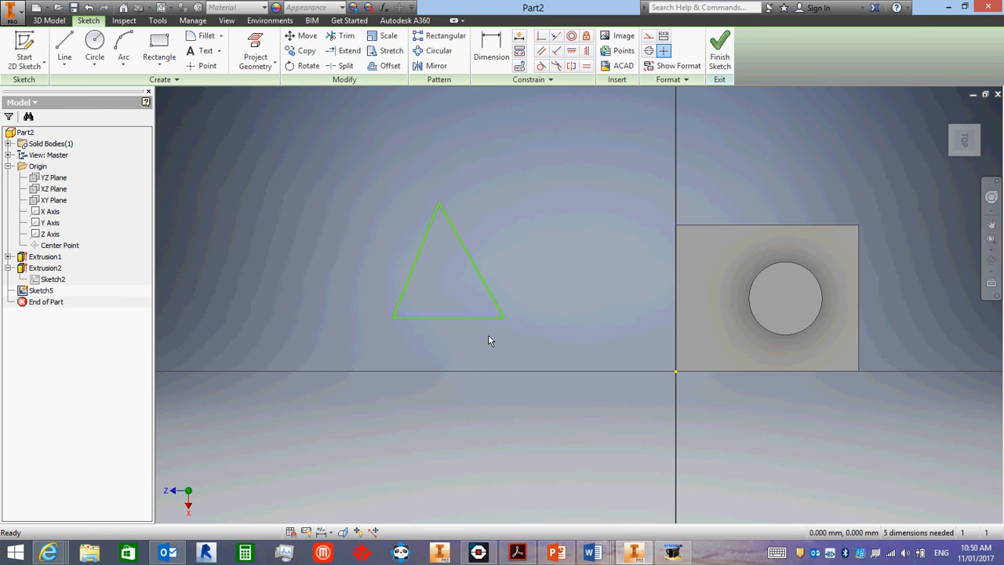
- Replace the triangle's slanted side farther from the block with a straight line about 15.8 mm long from the apex down to the base
{"action": "left_click", "coordinate": [412, 272]}
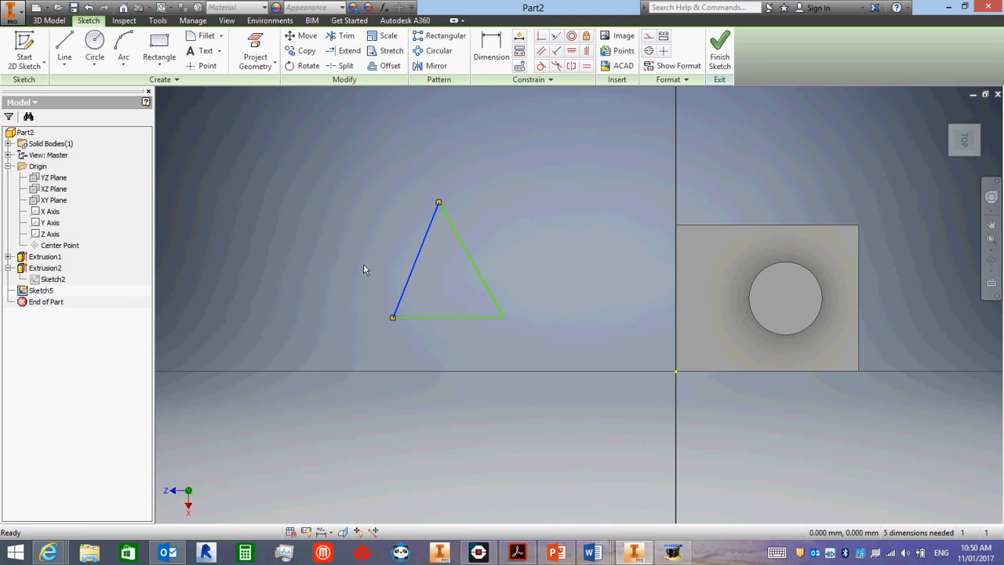
{"action": "key", "text": "Delete"}
{"action": "left_click", "coordinate": [61, 49]}
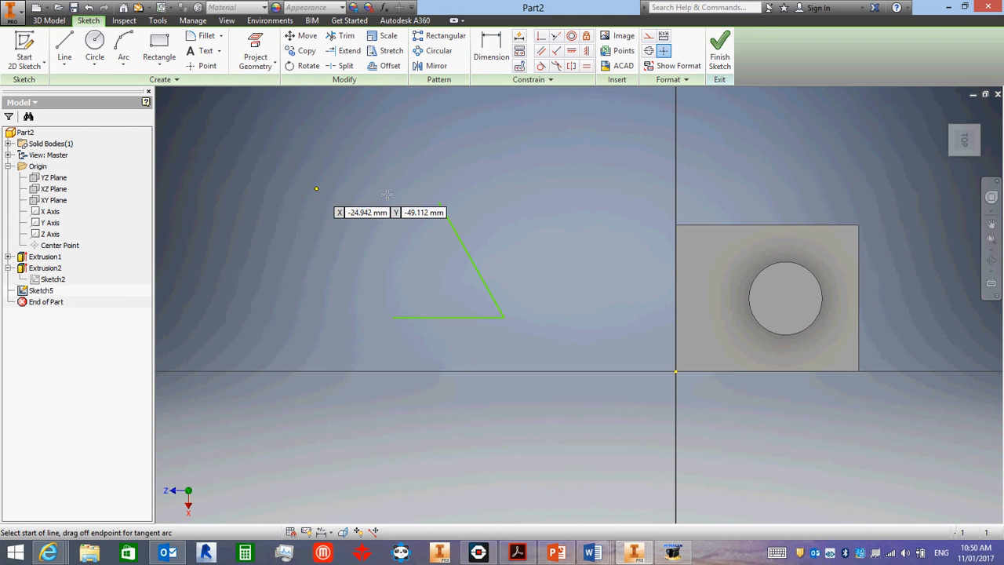
{"action": "left_click", "coordinate": [438, 202]}
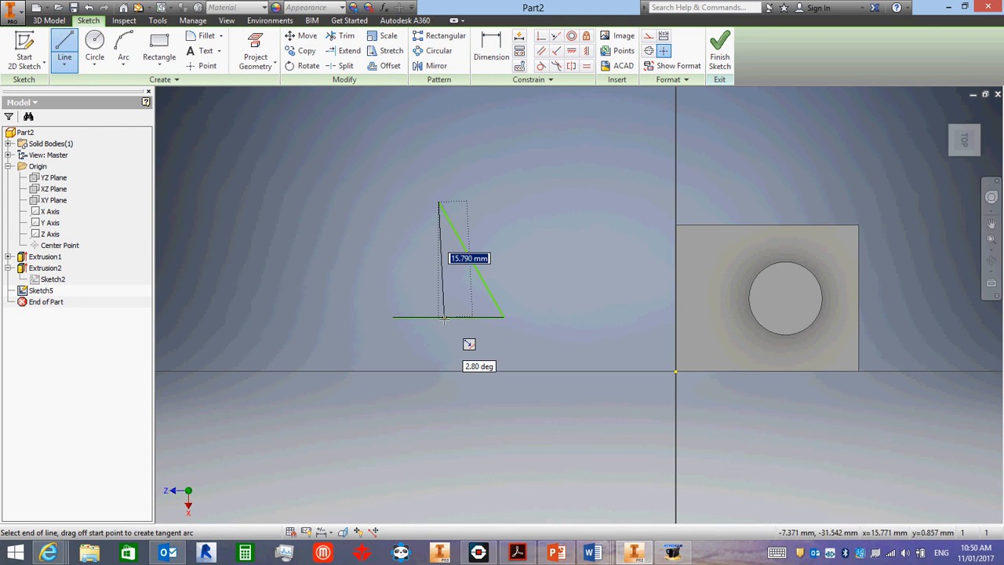
{"action": "left_click", "coordinate": [438, 318]}
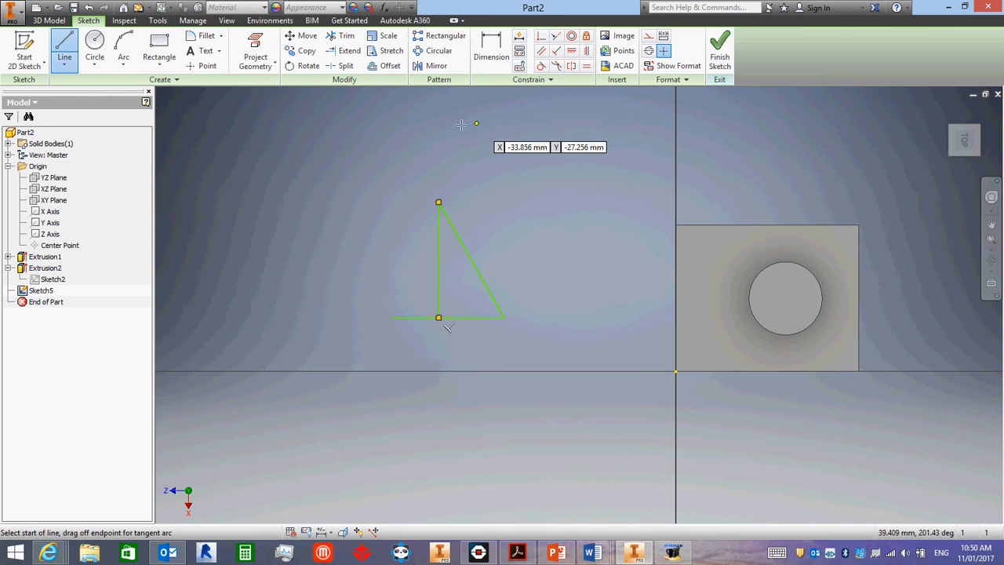
- Trim the part of the base that extends beyond the new upright line, leaving a right-angled triangle
{"action": "left_click", "coordinate": [339, 37]}
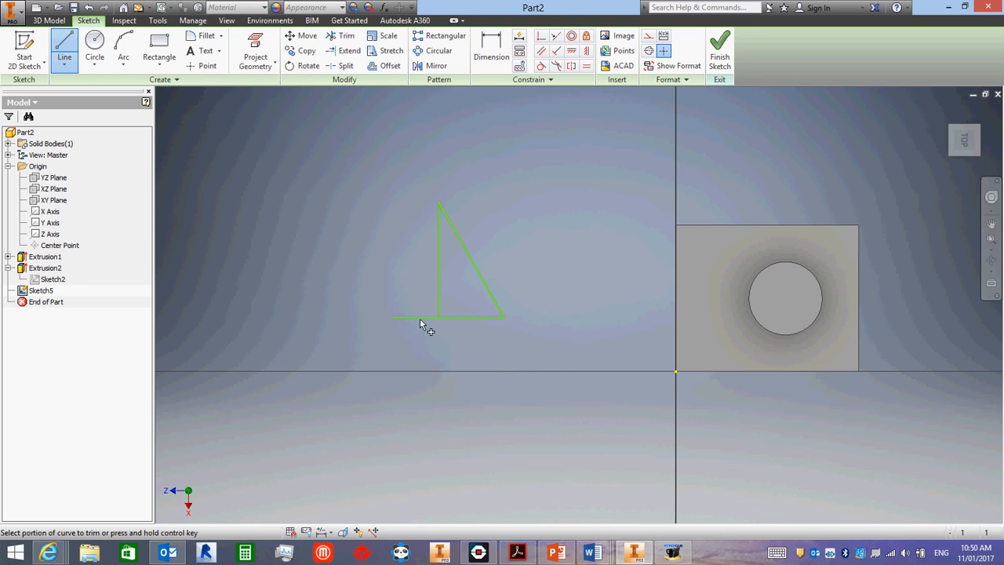
{"action": "left_click", "coordinate": [409, 322]}
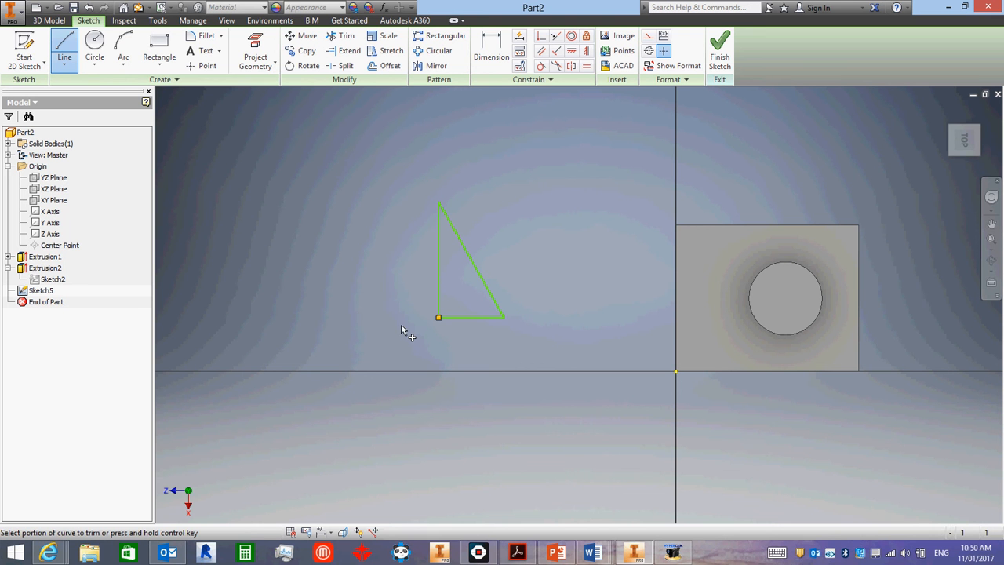
{"action": "right_click", "coordinate": [374, 223]}
{"action": "key", "text": "Escape"}
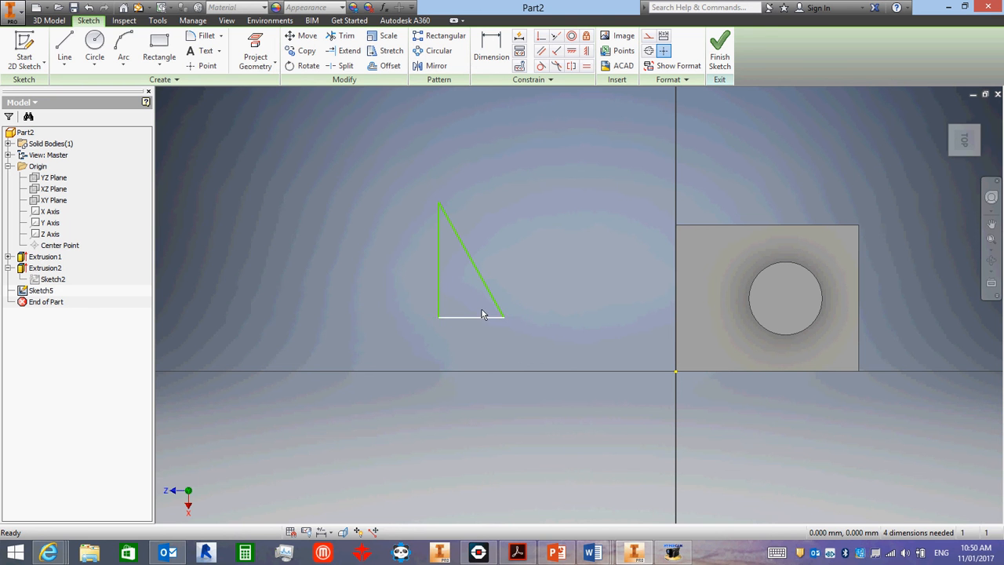
- Finish the sketch and set up a full Revolve of the triangle about its upright side
{"action": "left_click", "coordinate": [720, 49]}
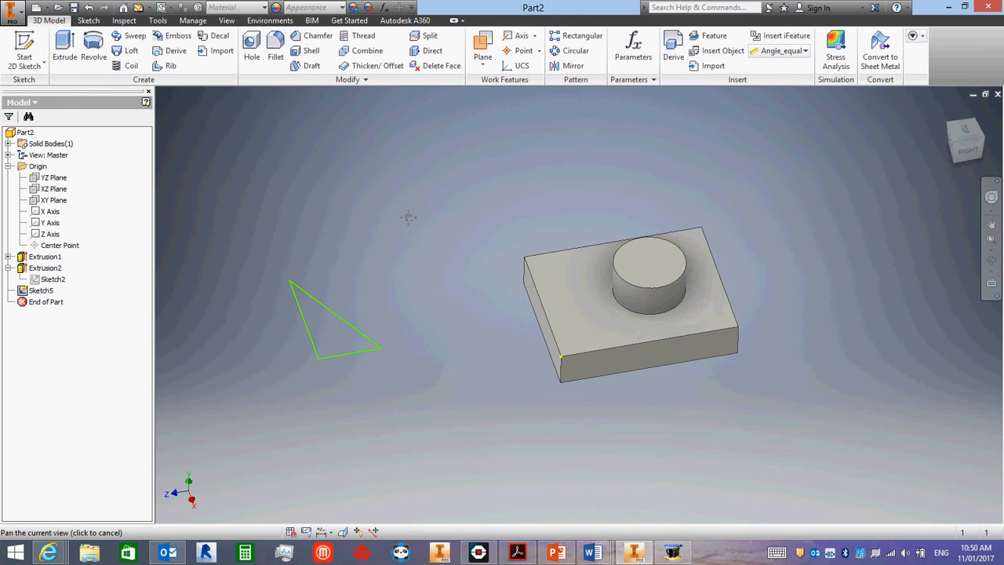
{"action": "middle_click_drag", "start_coordinate": [374, 210], "coordinate": [522, 211]}
{"action": "left_click", "coordinate": [96, 43]}
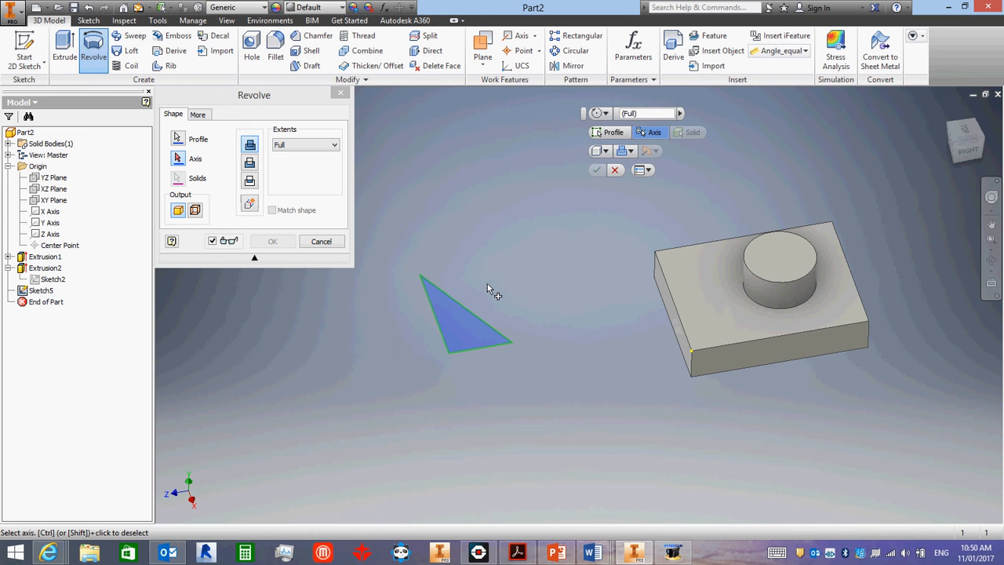
{"action": "left_click", "coordinate": [430, 308]}
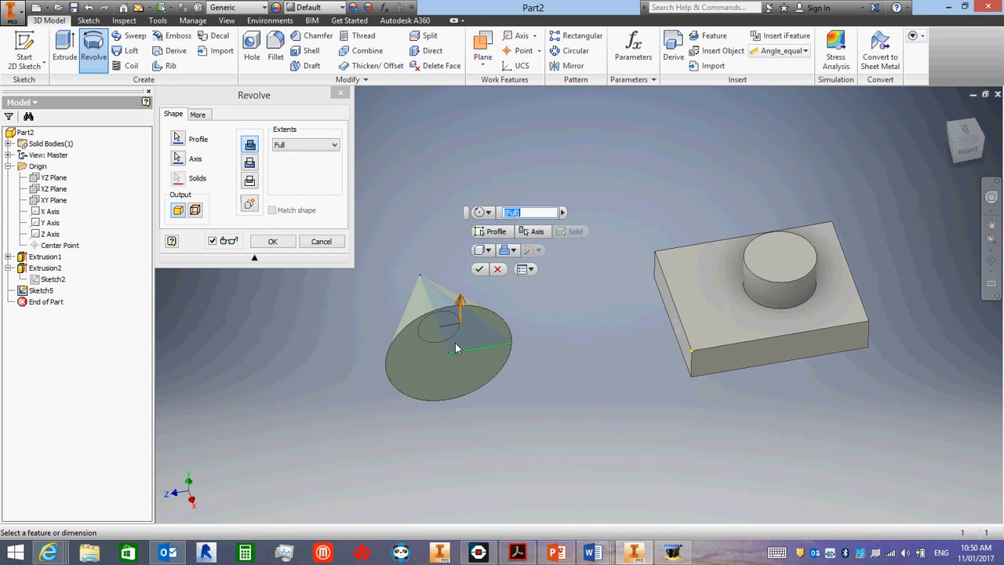
{"action": "left_click", "coordinate": [992, 264]}
{"action": "left_click_drag", "start_coordinate": [502, 348], "coordinate": [521, 313]}
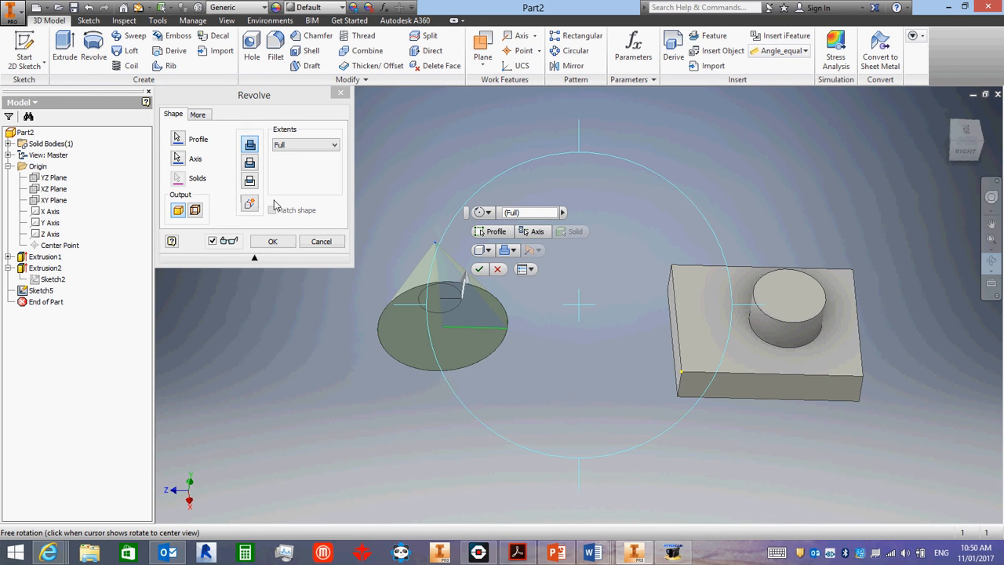
- Change the revolve axis to the triangle's slanted side and inspect the preview from another angle
{"action": "left_click", "coordinate": [180, 159]}
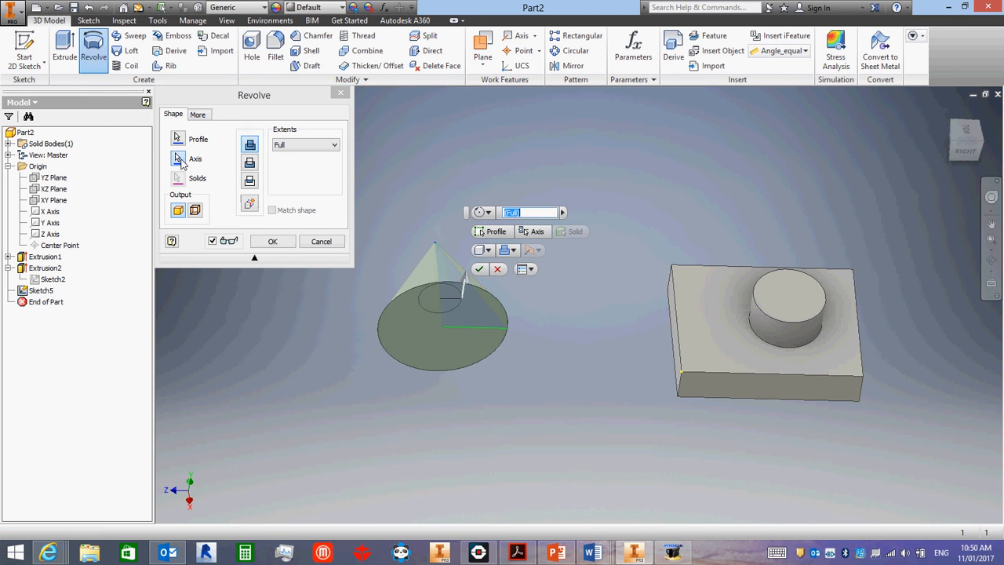
{"action": "left_click", "coordinate": [474, 298]}
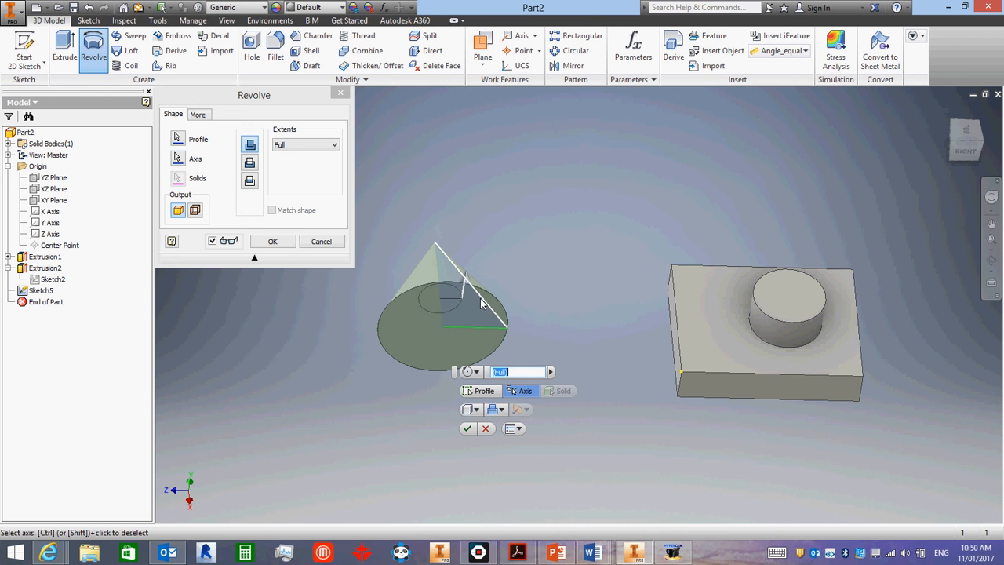
{"action": "left_click", "coordinate": [991, 261]}
{"action": "left_click_drag", "start_coordinate": [581, 275], "coordinate": [562, 264]}
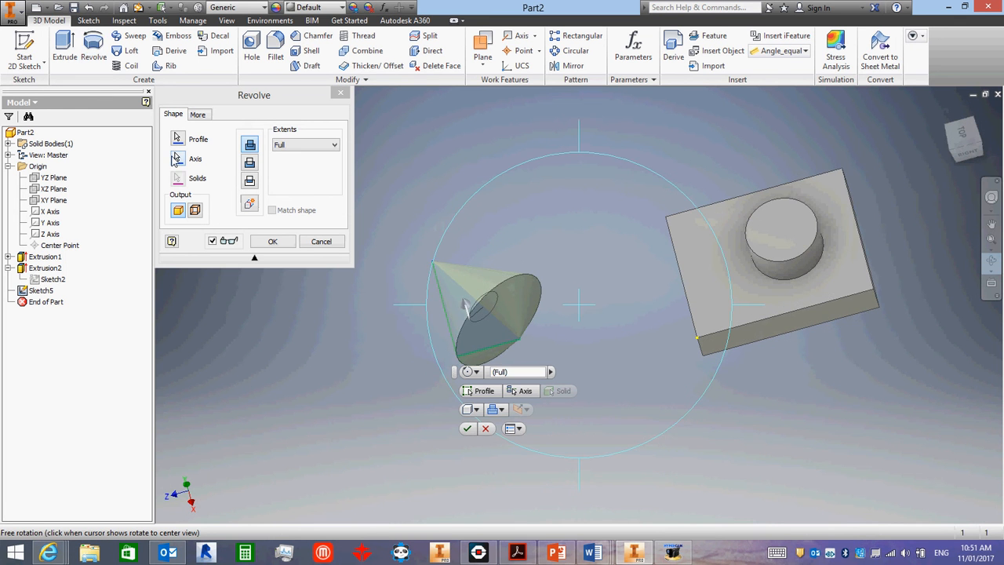
{"action": "key", "text": "Escape"}
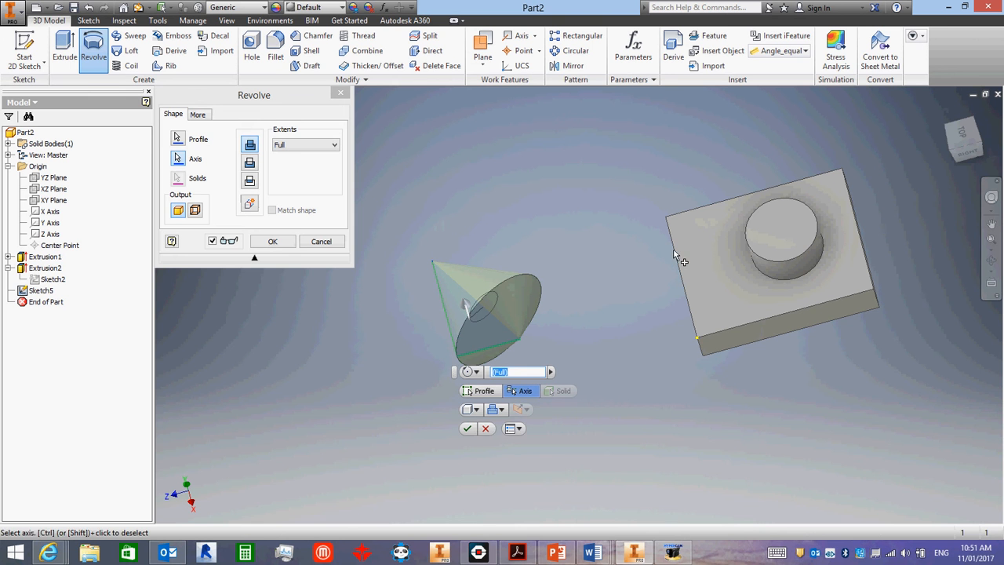
- Try the origin's Z axis as the revolve axis and create the full revolve
{"action": "left_click", "coordinate": [50, 234]}
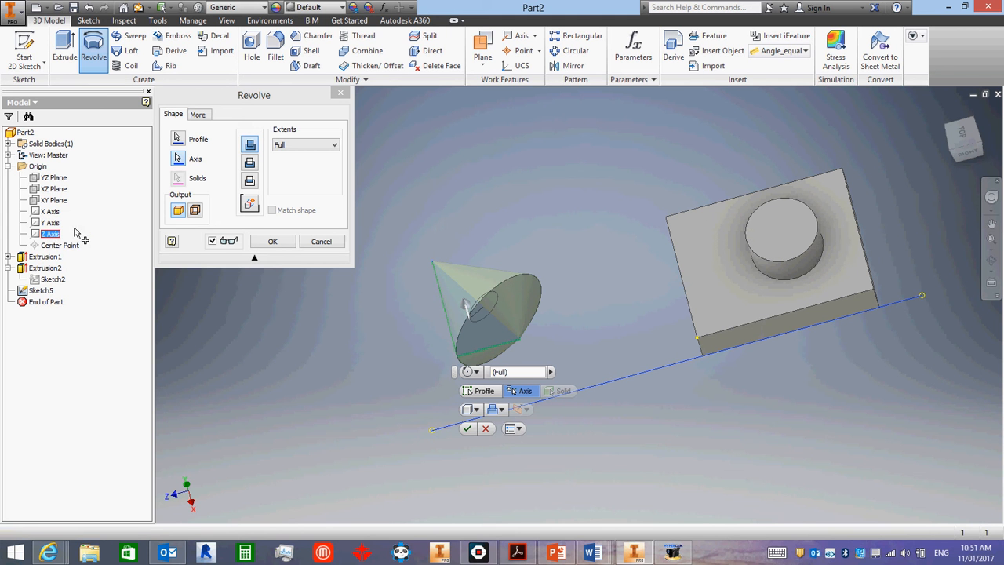
{"action": "middle_click_drag", "start_coordinate": [314, 265], "coordinate": [367, 173]}
{"action": "left_click", "coordinate": [180, 159]}
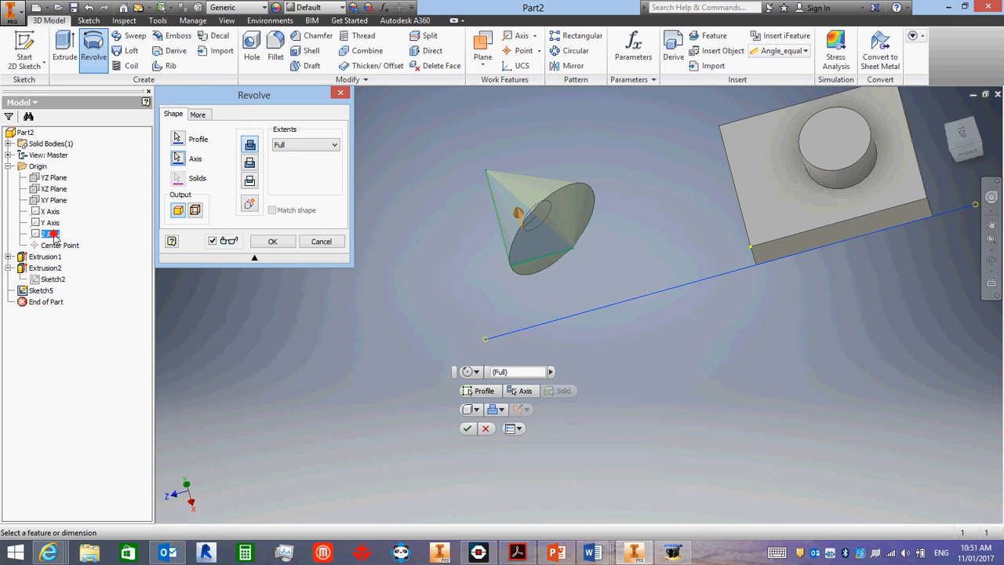
{"action": "left_click", "coordinate": [269, 241]}
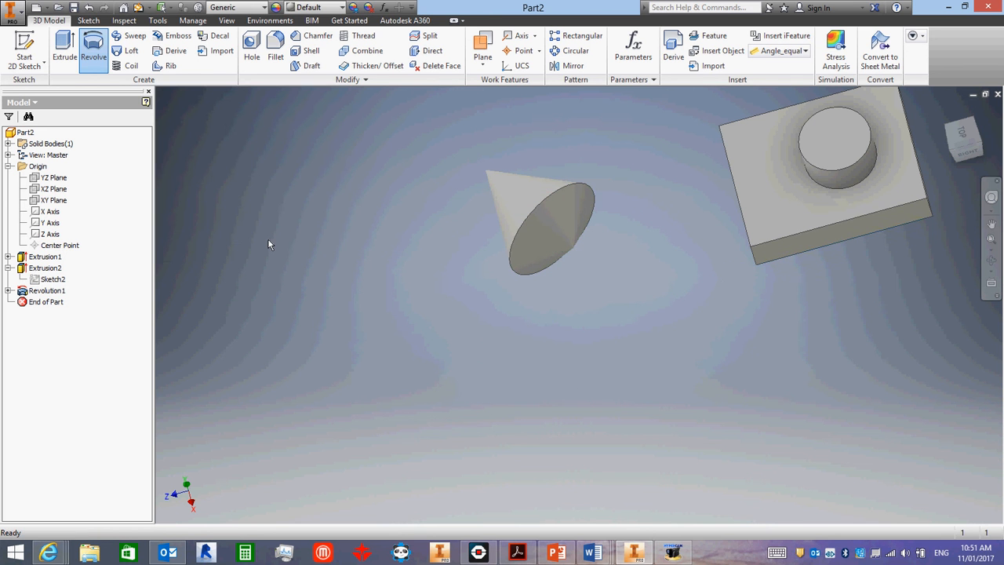
- Open the sketch of the revolved feature for editing
{"action": "right_click", "coordinate": [55, 292]}
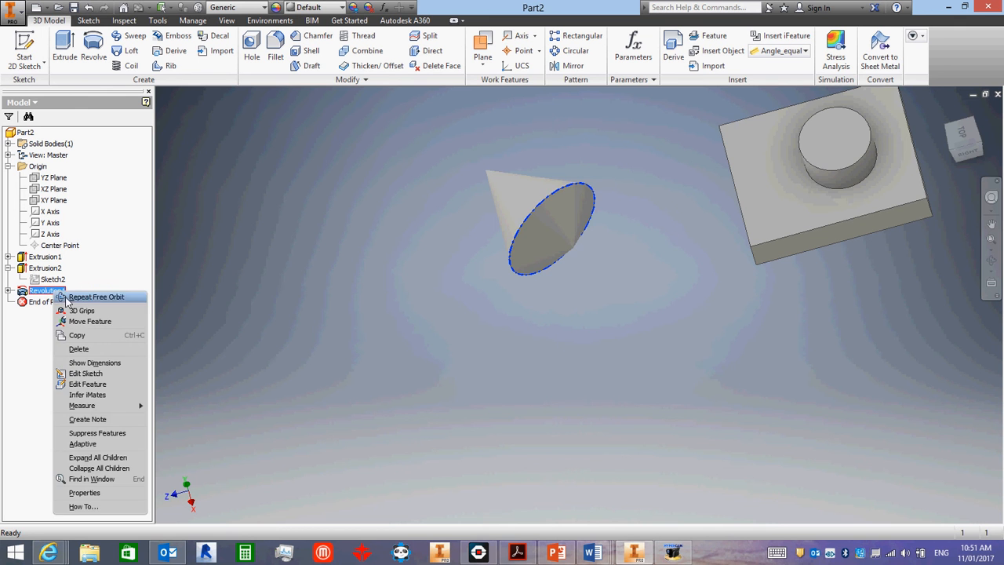
{"action": "left_click", "coordinate": [311, 232]}
{"action": "middle_click_drag", "start_coordinate": [416, 251], "coordinate": [329, 344]}
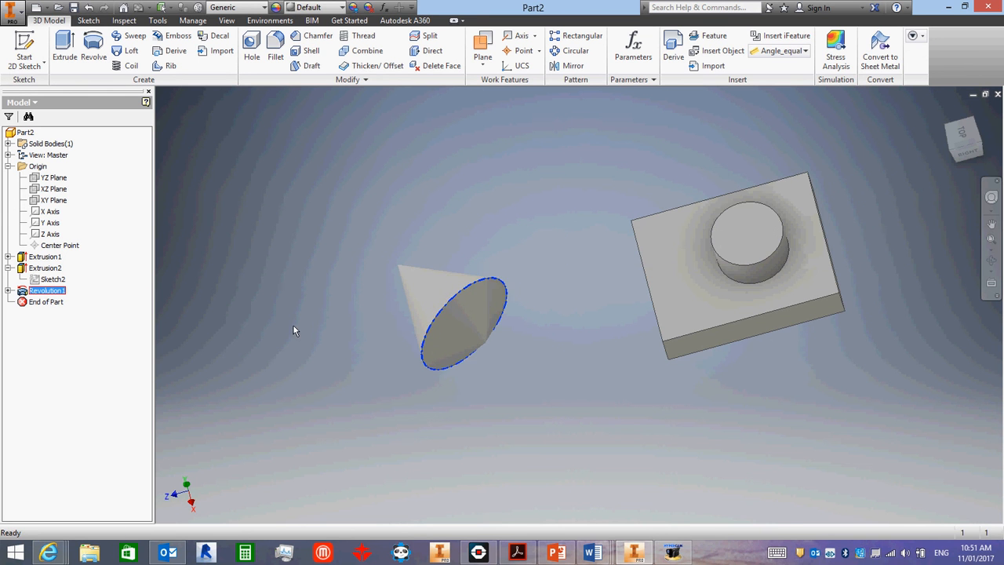
{"action": "left_click", "coordinate": [293, 325]}
{"action": "right_click", "coordinate": [63, 292]}
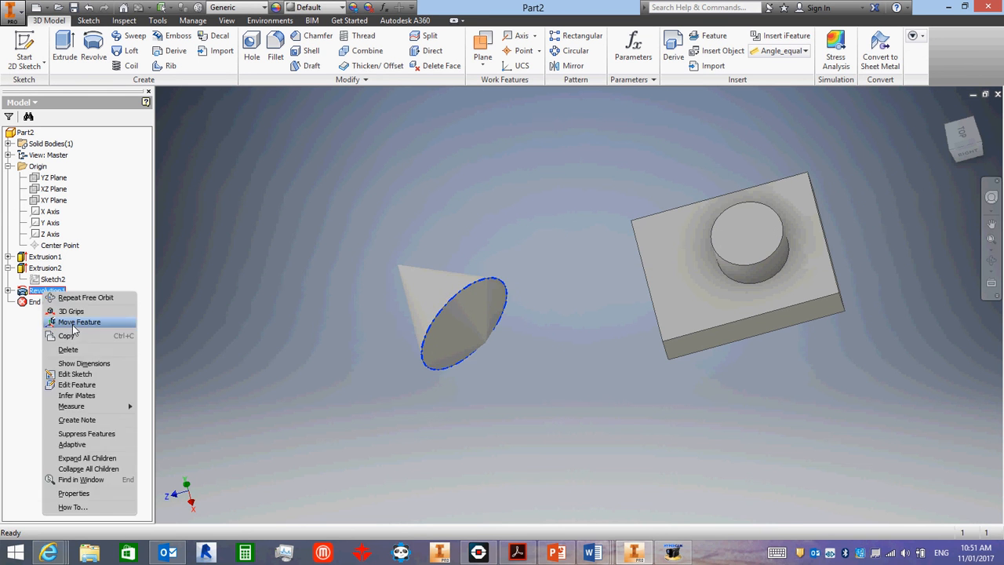
{"action": "left_click", "coordinate": [78, 374]}
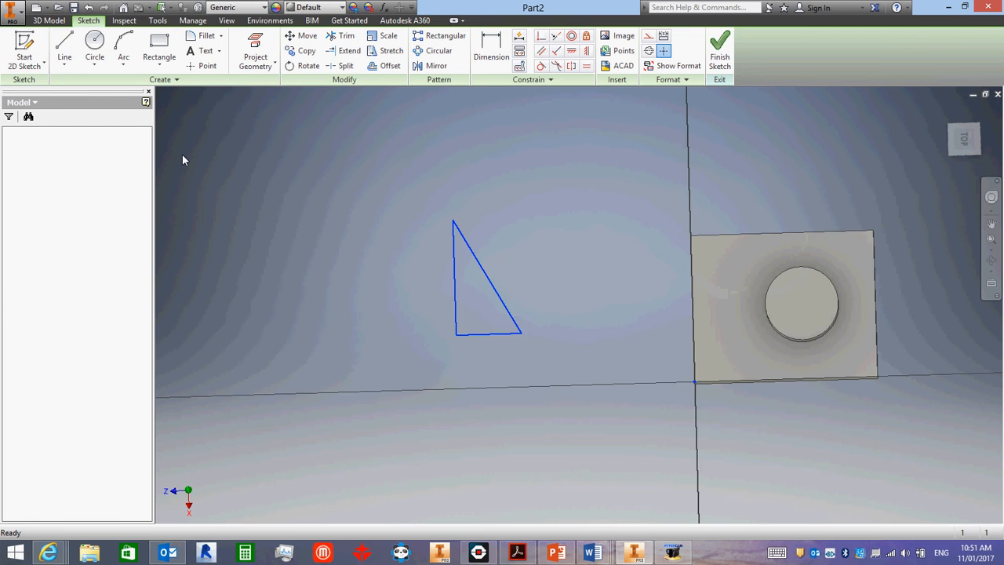
- Draw a separate line parallel to the triangle's upright side, a short distance away on the side opposite the block
{"action": "left_click", "coordinate": [63, 45]}
{"action": "left_click", "coordinate": [421, 214]}
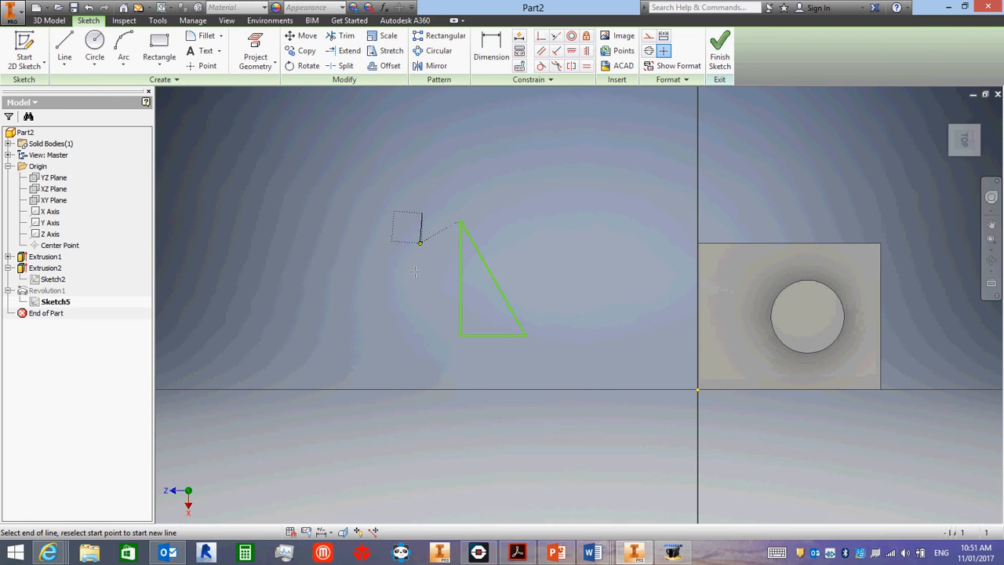
{"action": "left_click", "coordinate": [421, 344]}
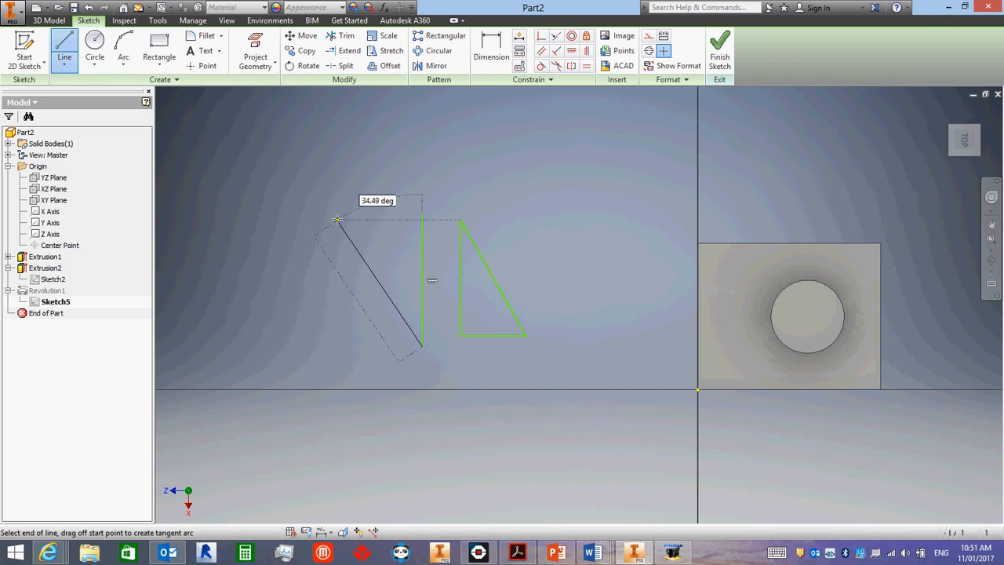
{"action": "right_click", "coordinate": [354, 223]}
{"action": "left_click", "coordinate": [345, 255]}
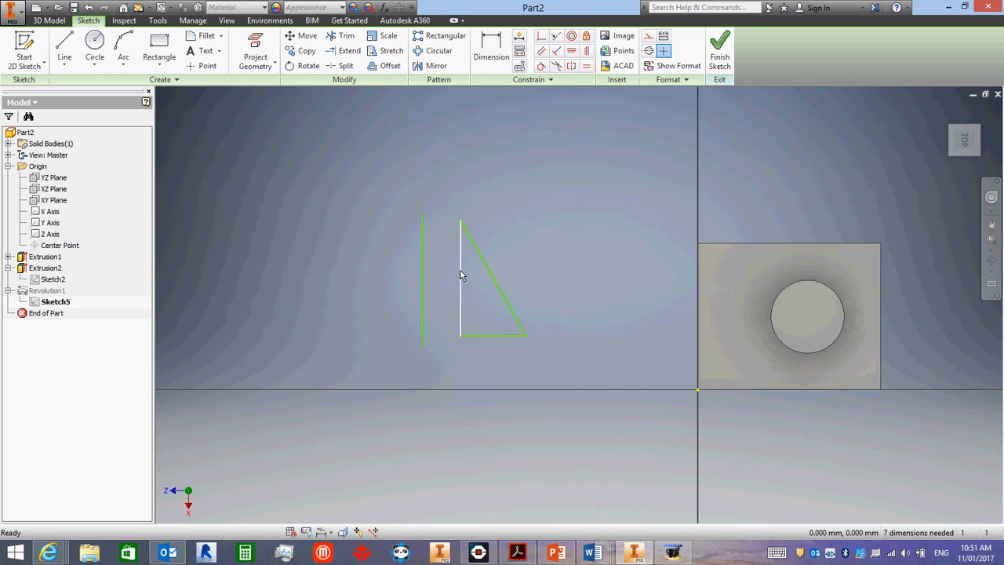
- Finish the sketch and change the revolve axis to the separate line, keeping the full extents, and inspect the hollow solid
{"action": "left_click", "coordinate": [720, 52]}
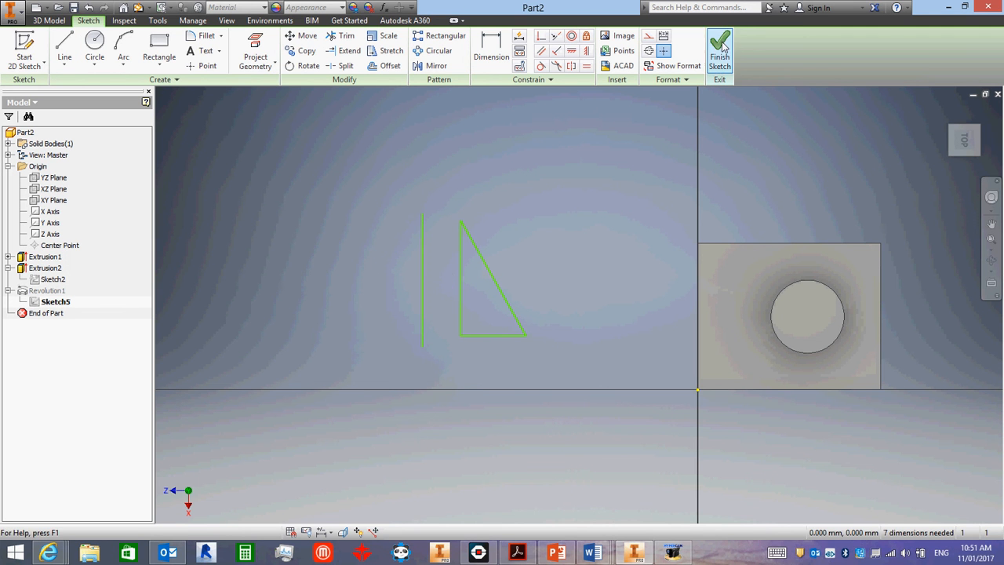
{"action": "left_click", "coordinate": [54, 290]}
{"action": "right_click", "coordinate": [54, 292]}
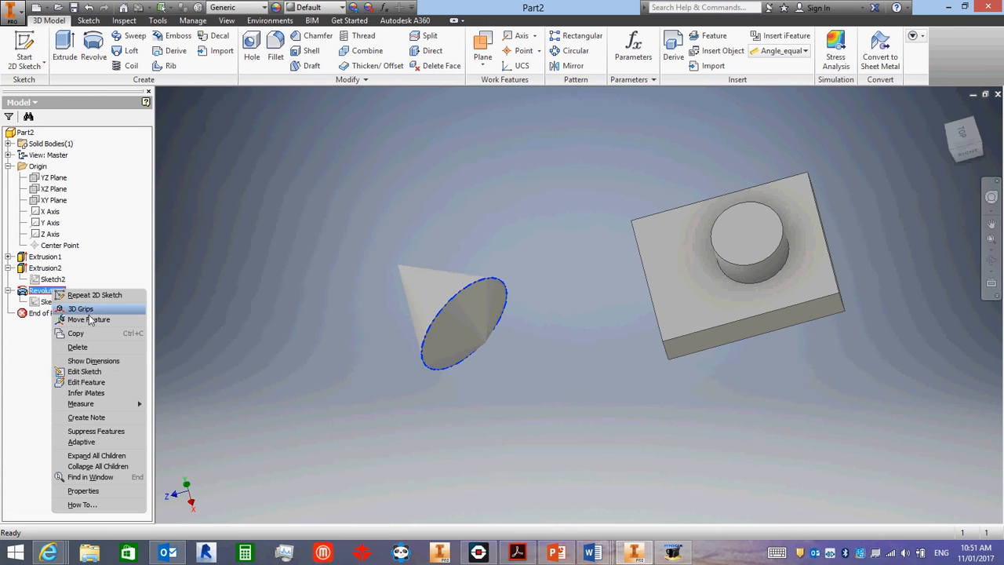
{"action": "left_click", "coordinate": [100, 382]}
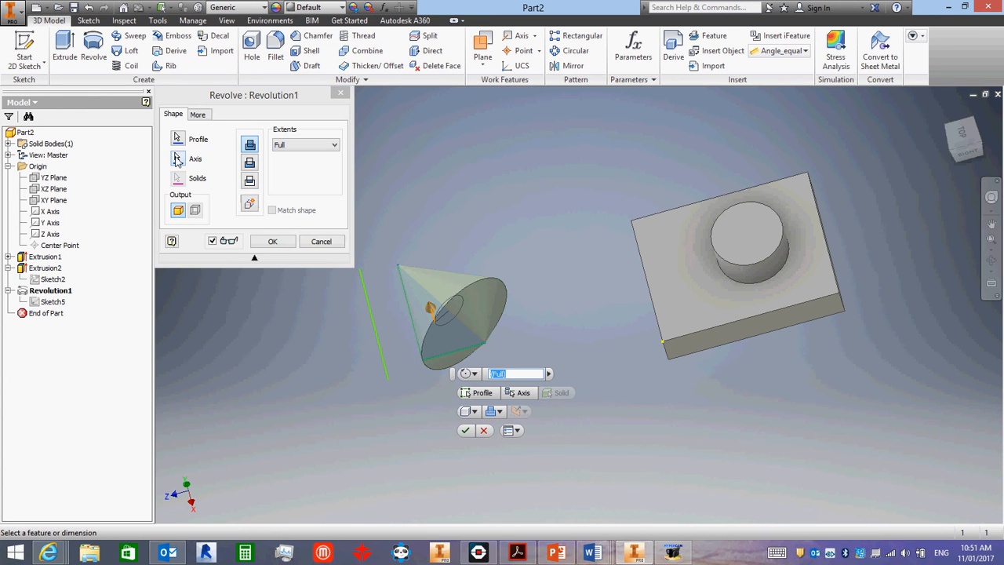
{"action": "left_click", "coordinate": [367, 306]}
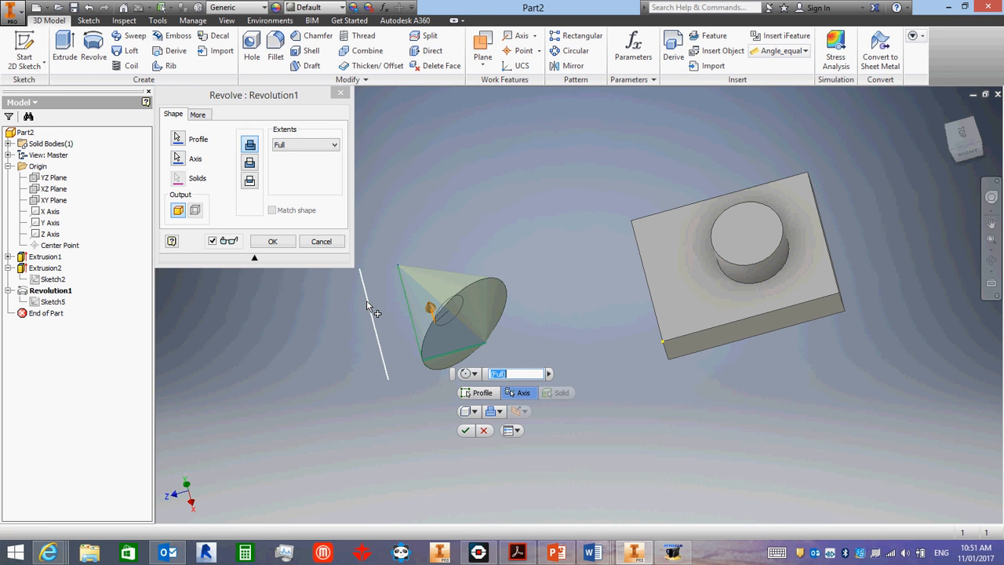
{"action": "left_click", "coordinate": [272, 240]}
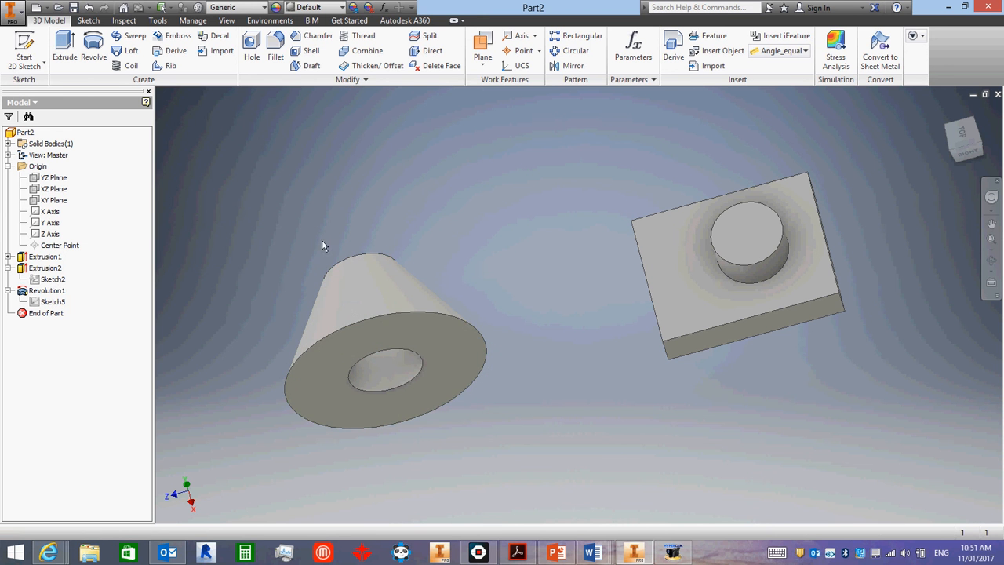
{"action": "left_click", "coordinate": [992, 259]}
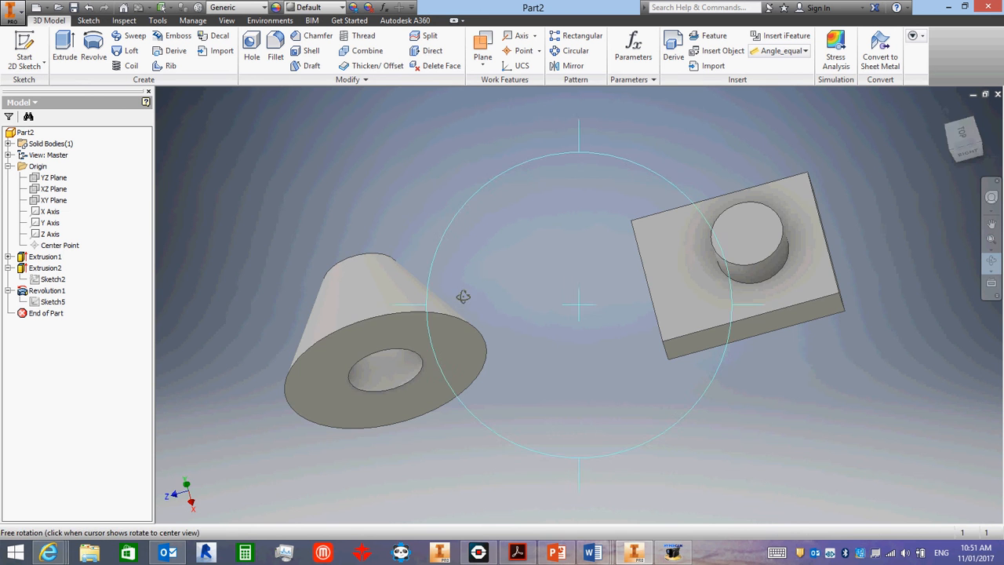
{"action": "mouse_move", "coordinate": [460, 295]}
{"action": "left_mouse_down"}
{"action": "mouse_move", "coordinate": [495, 356]}
{"action": "mouse_move", "coordinate": [509, 411]}
{"action": "mouse_move", "coordinate": [486, 217]}
{"action": "mouse_move", "coordinate": [495, 432]}
{"action": "mouse_move", "coordinate": [476, 302]}
{"action": "left_mouse_up"}
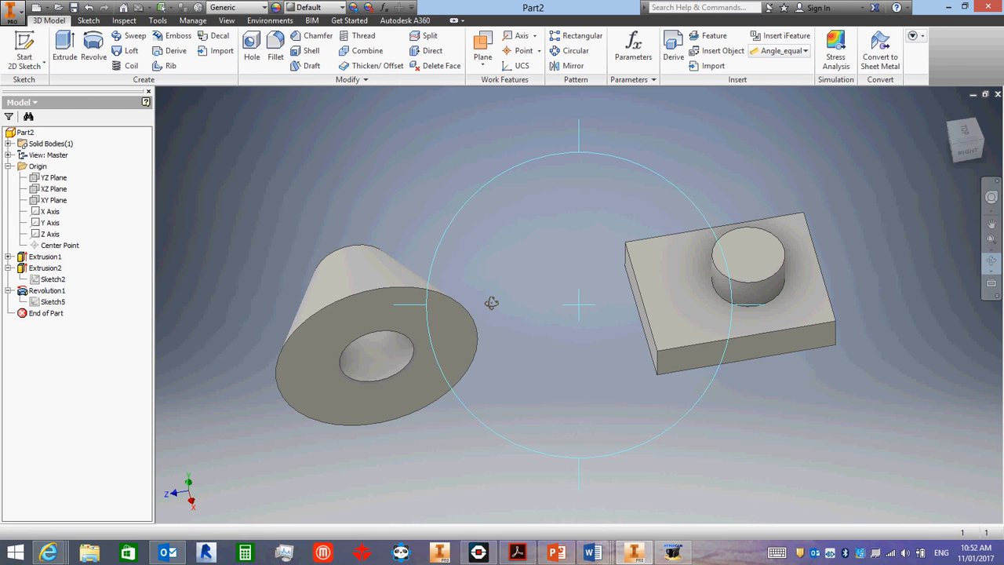
{"action": "right_click", "coordinate": [442, 240]}
{"action": "left_click", "coordinate": [482, 235]}
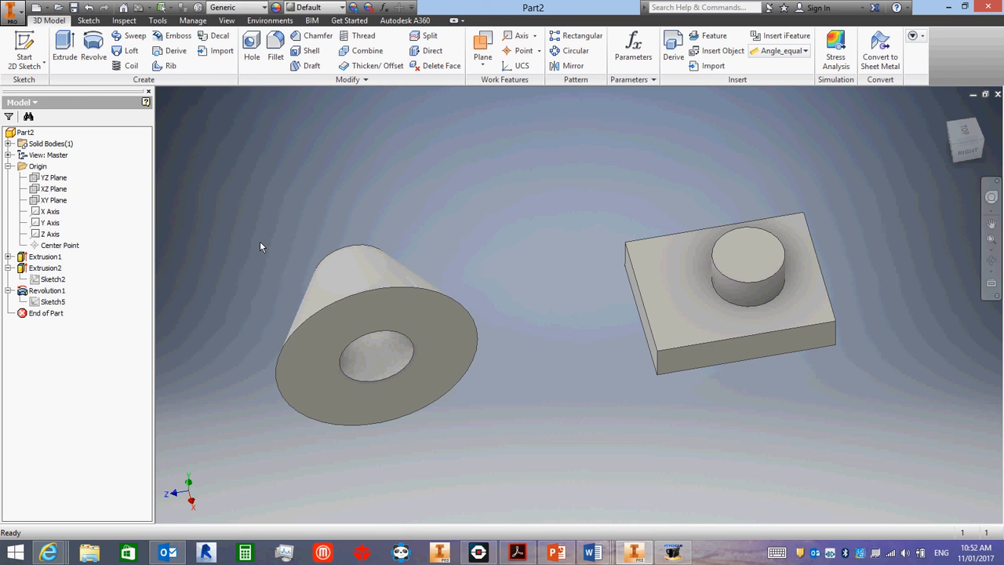
- Try placing the axis line through the triangle in the revolve's sketch, and return it to the side opposite the block
{"action": "left_click", "coordinate": [52, 301]}
{"action": "right_click", "coordinate": [53, 301]}
{"action": "left_click", "coordinate": [86, 329]}
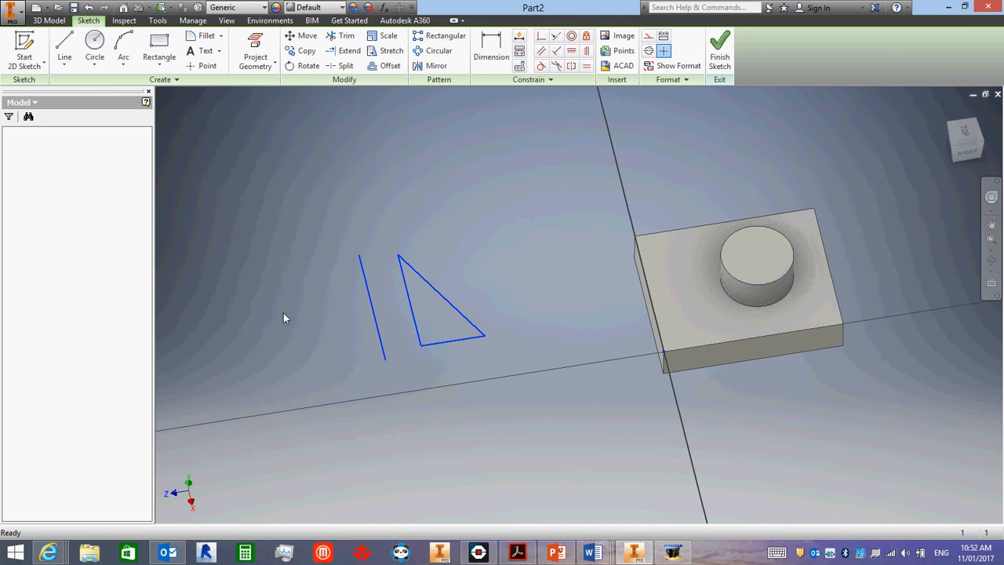
{"action": "left_click_drag", "start_coordinate": [444, 290], "coordinate": [499, 290]}
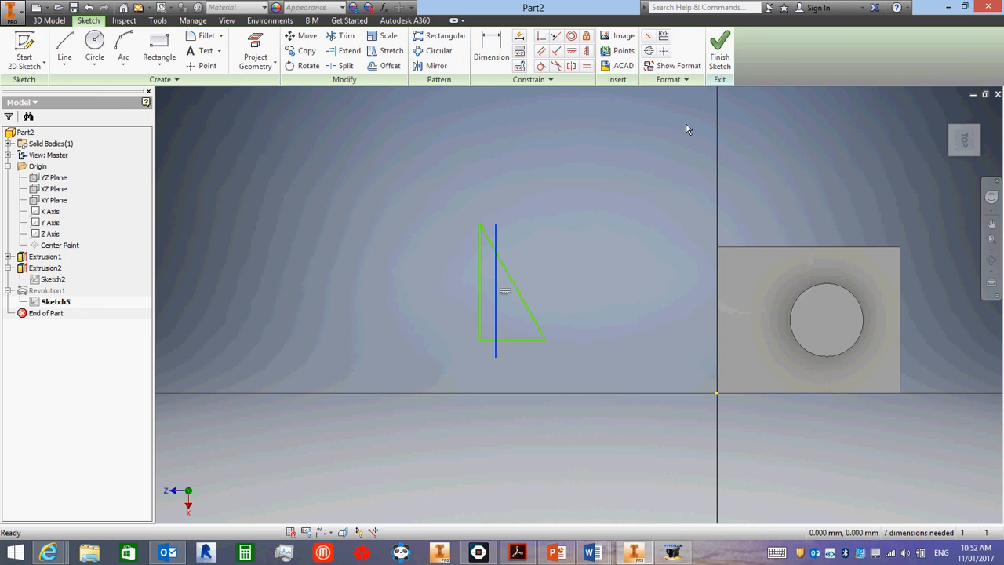
{"action": "left_click", "coordinate": [721, 59]}
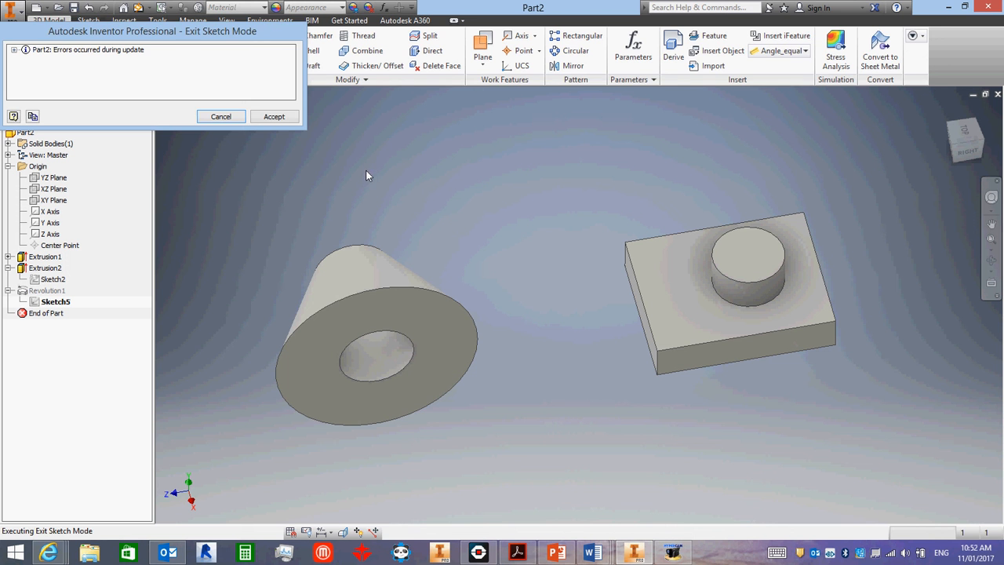
{"action": "left_click", "coordinate": [221, 116]}
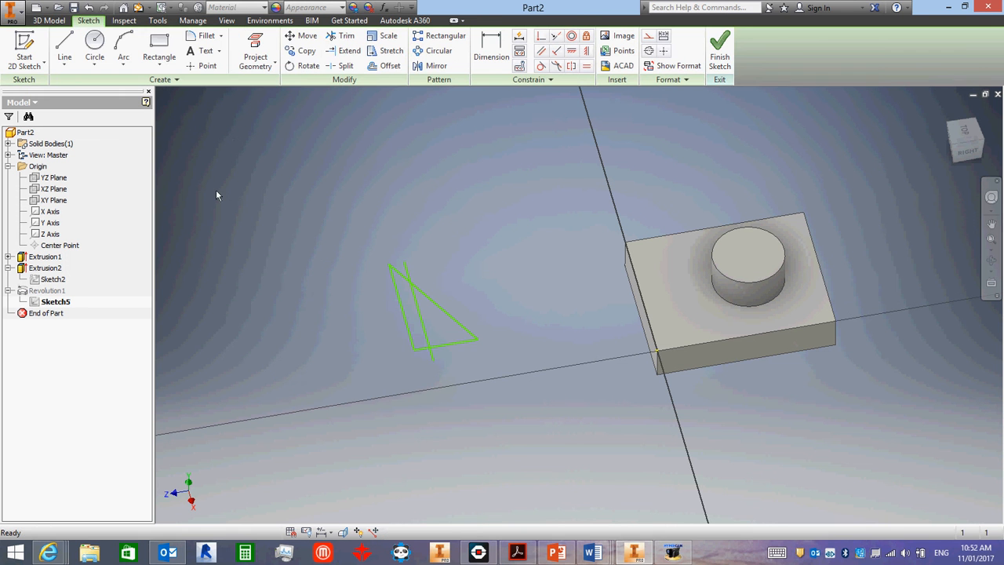
{"action": "left_click_drag", "start_coordinate": [422, 327], "coordinate": [367, 320]}
{"action": "left_click", "coordinate": [719, 49]}
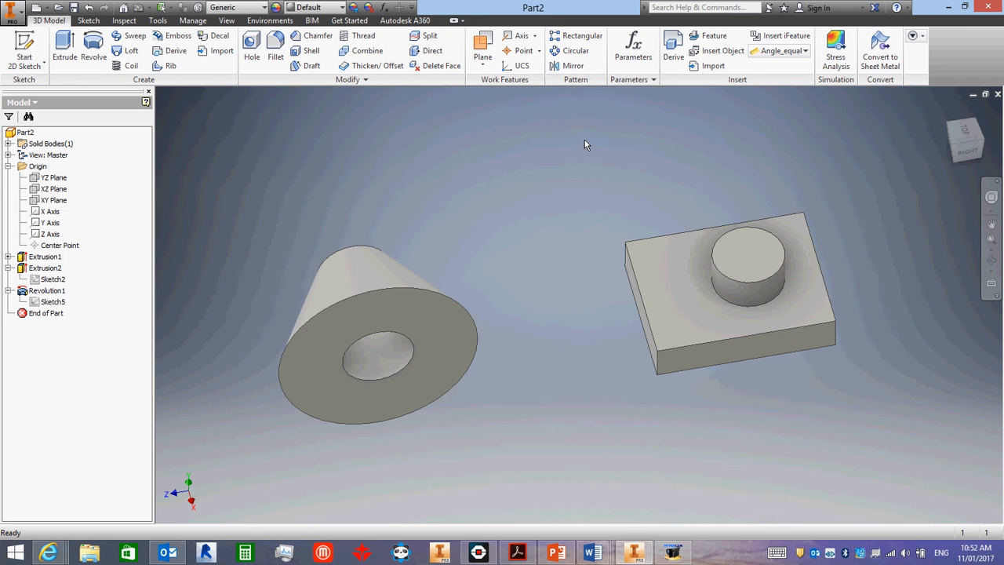
- Add a circle beyond the triangle's pointed upper end in the revolve's sketch, roughly as wide as the triangle's base, and finish the sketch
{"action": "right_click", "coordinate": [55, 302]}
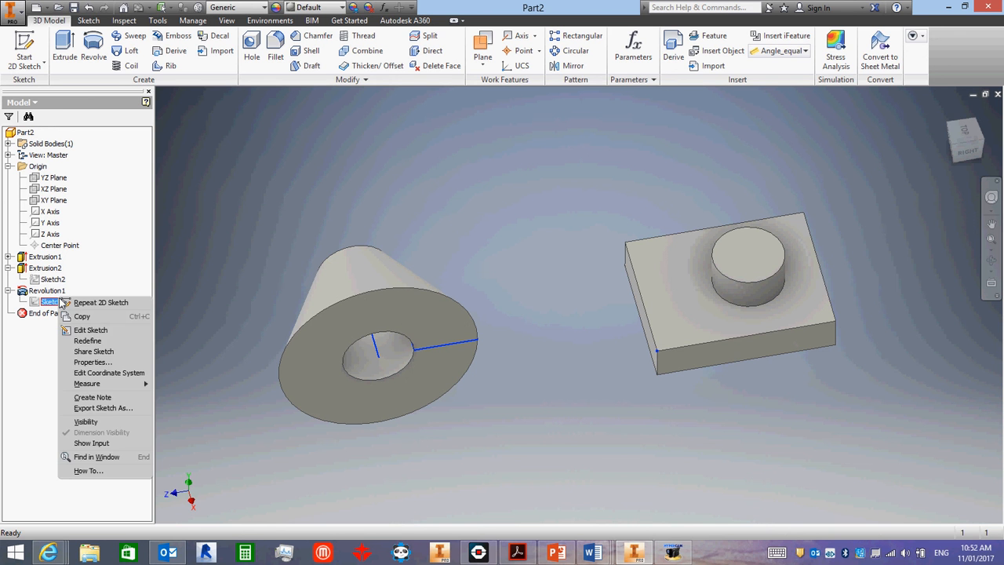
{"action": "left_click", "coordinate": [78, 331]}
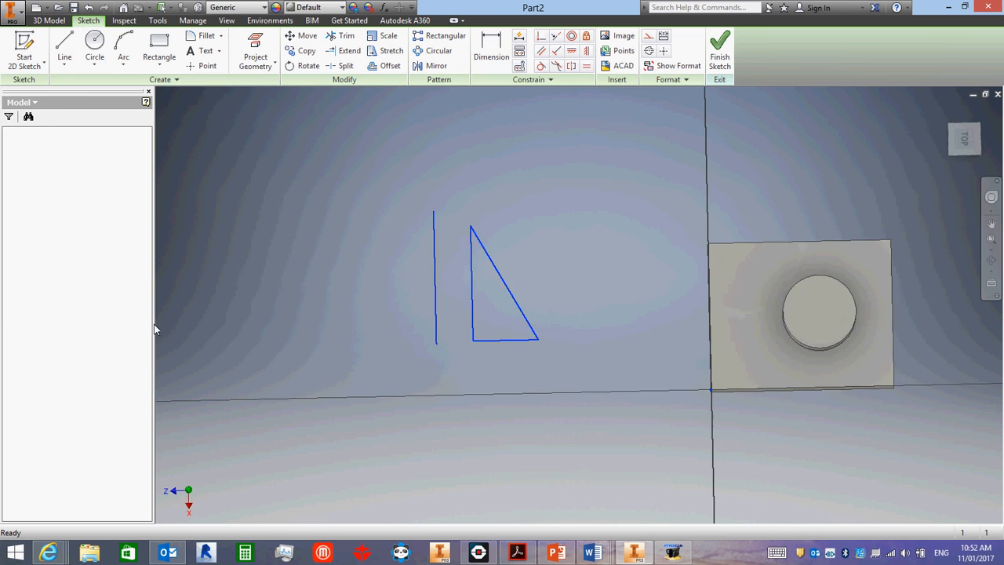
{"action": "left_click", "coordinate": [93, 57]}
{"action": "left_click", "coordinate": [502, 141]}
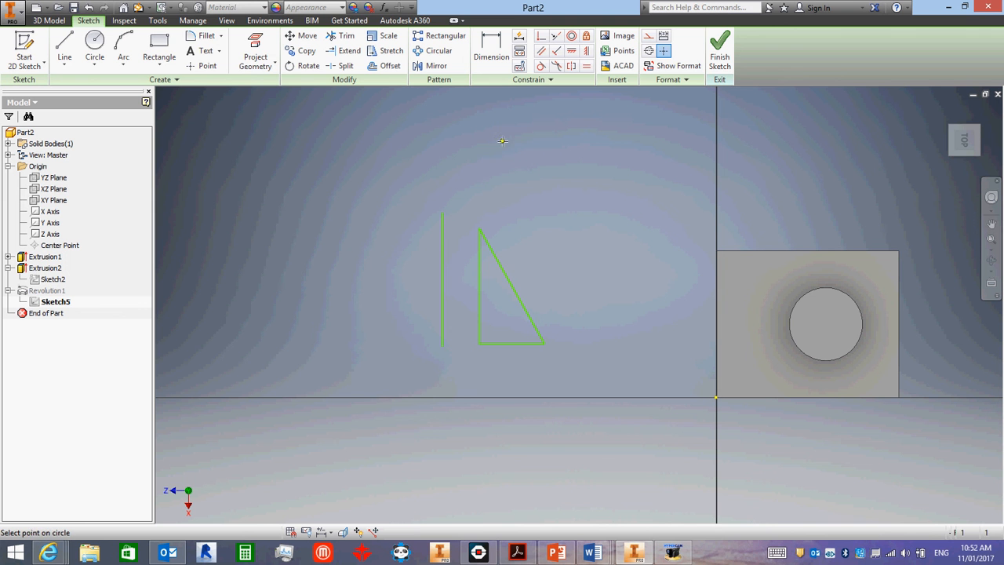
{"action": "left_click", "coordinate": [506, 170]}
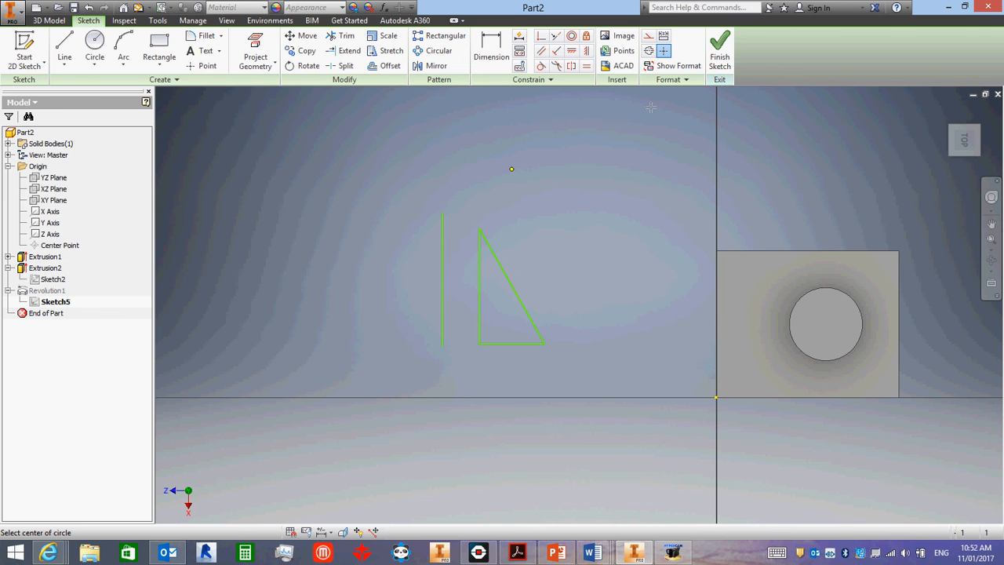
{"action": "left_click", "coordinate": [719, 52]}
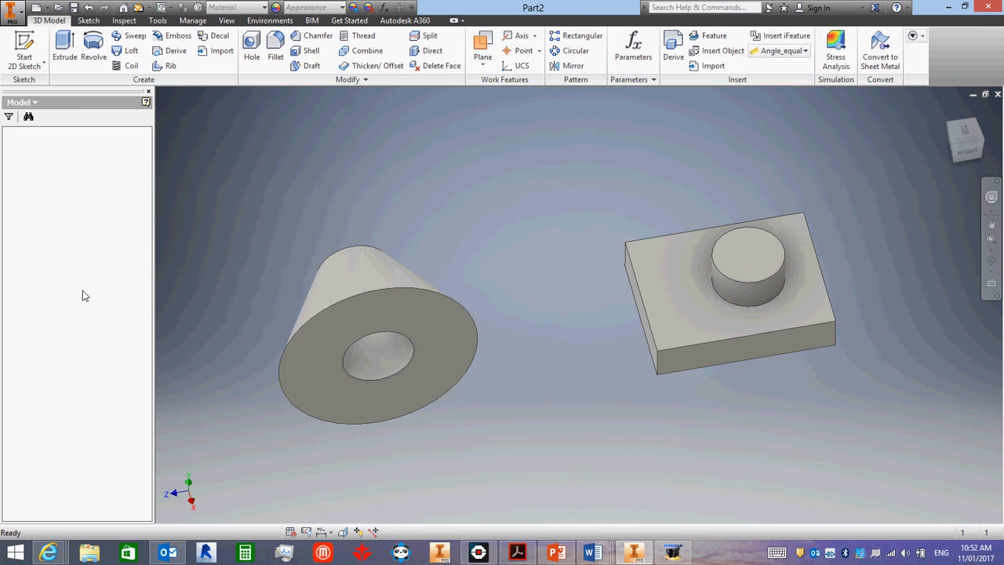
- Add the circle to the revolve's profiles alongside the triangle, apply the full revolve and inspect the result from another angle
{"action": "left_click", "coordinate": [59, 295]}
{"action": "right_click", "coordinate": [58, 295]}
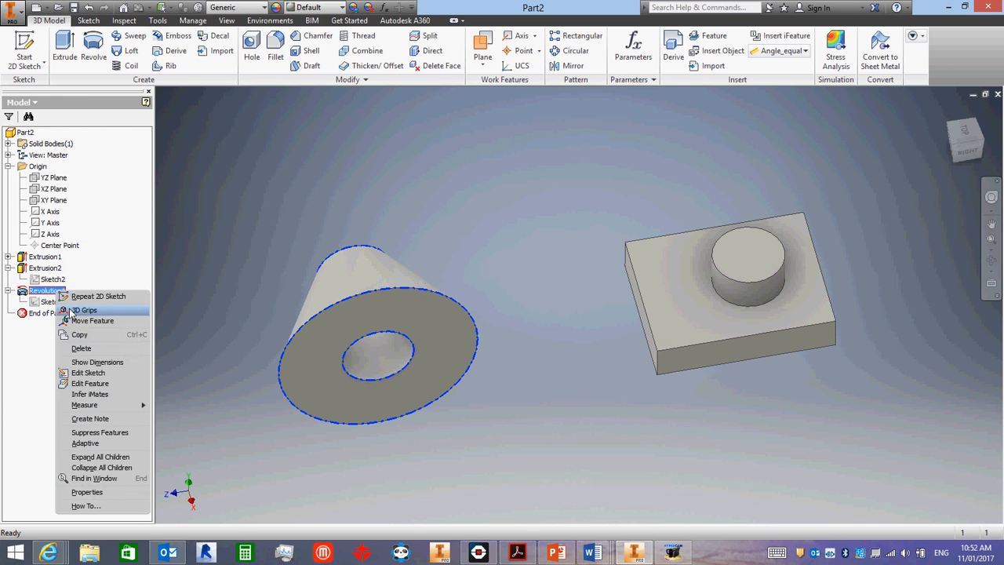
{"action": "left_click", "coordinate": [98, 388]}
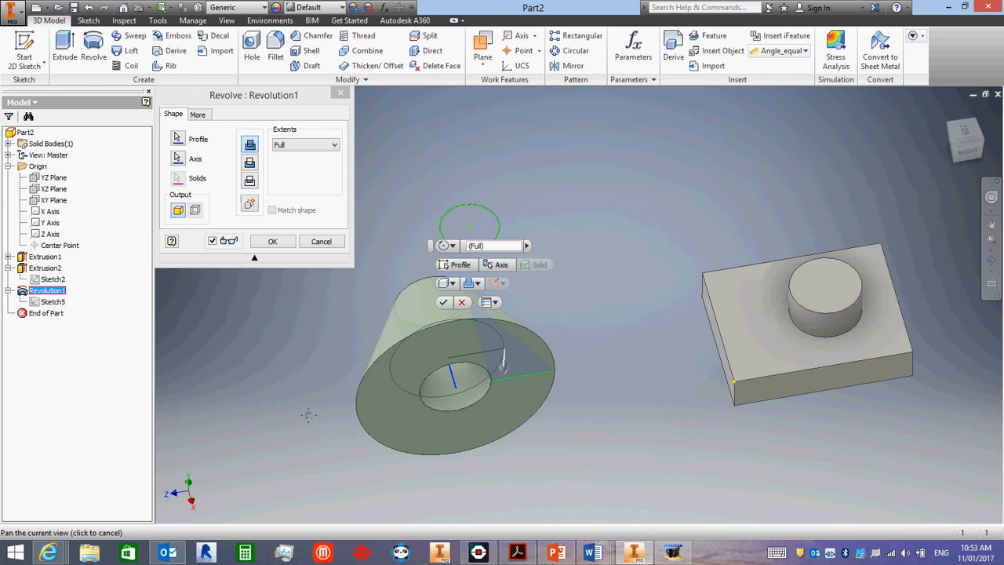
{"action": "left_click", "coordinate": [178, 139]}
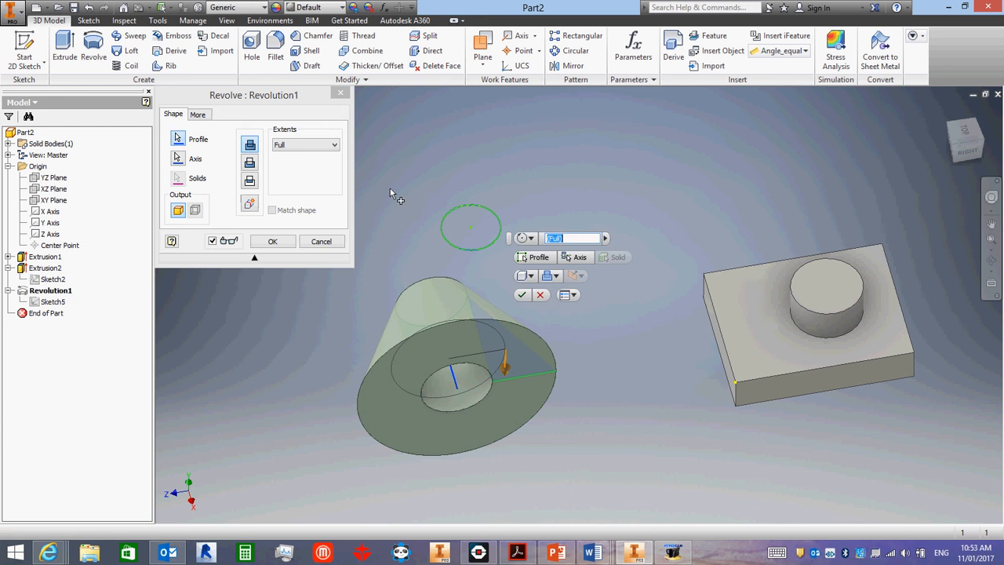
{"action": "left_click", "coordinate": [451, 214]}
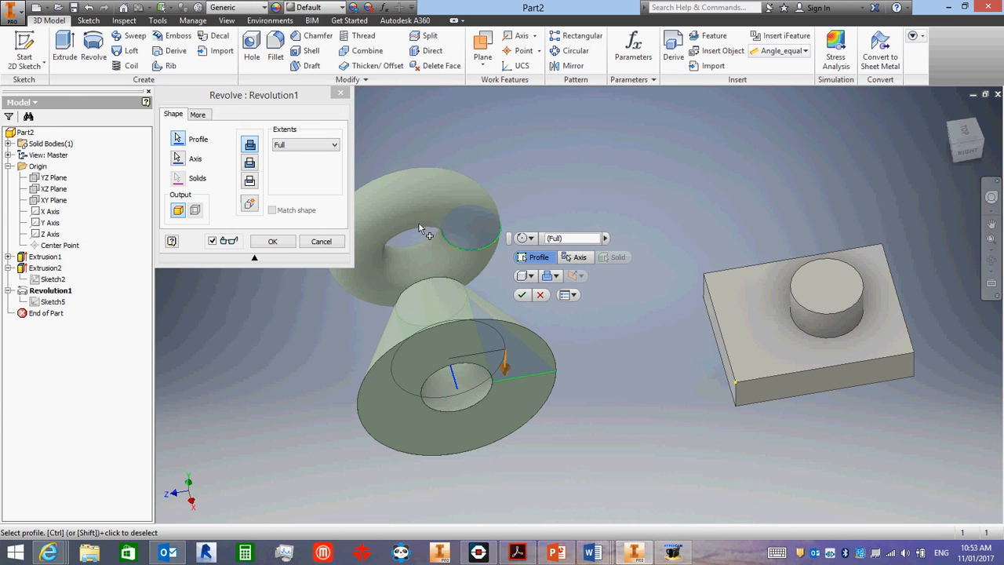
{"action": "left_click", "coordinate": [274, 242]}
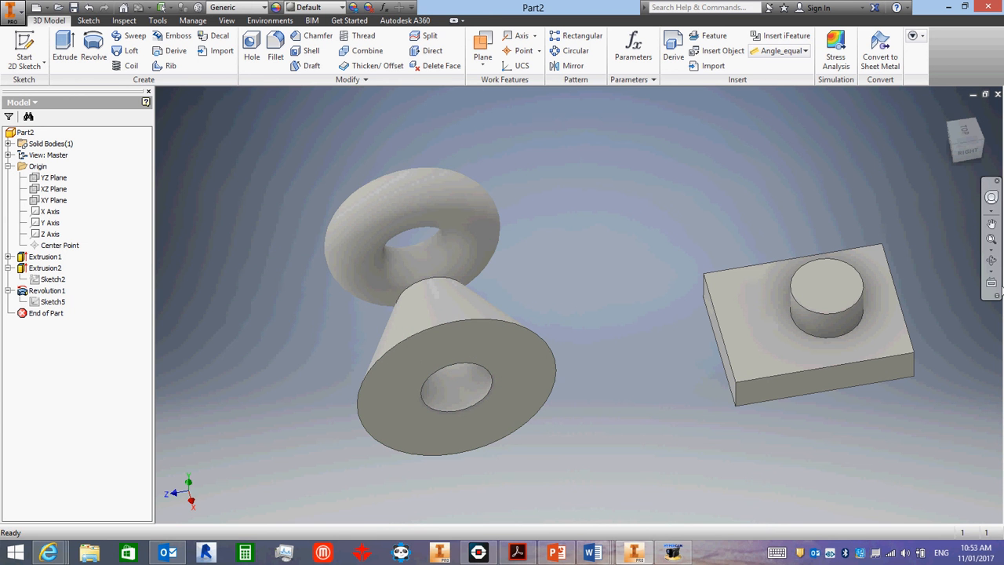
{"action": "left_click", "coordinate": [991, 260]}
{"action": "mouse_move", "coordinate": [542, 289]}
{"action": "left_mouse_down"}
{"action": "mouse_move", "coordinate": [518, 227]}
{"action": "mouse_move", "coordinate": [524, 336]}
{"action": "mouse_move", "coordinate": [554, 432]}
{"action": "mouse_move", "coordinate": [538, 415]}
{"action": "mouse_move", "coordinate": [533, 342]}
{"action": "mouse_move", "coordinate": [497, 275]}
{"action": "mouse_move", "coordinate": [552, 328]}
{"action": "mouse_move", "coordinate": [542, 307]}
{"action": "left_mouse_up"}
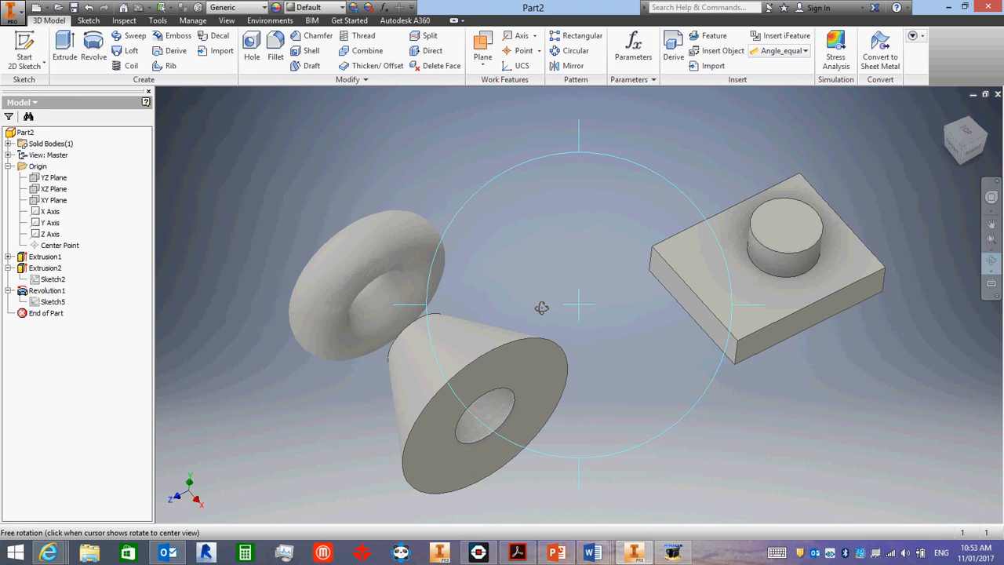
{"action": "right_click", "coordinate": [541, 307]}
{"action": "left_click", "coordinate": [586, 258]}
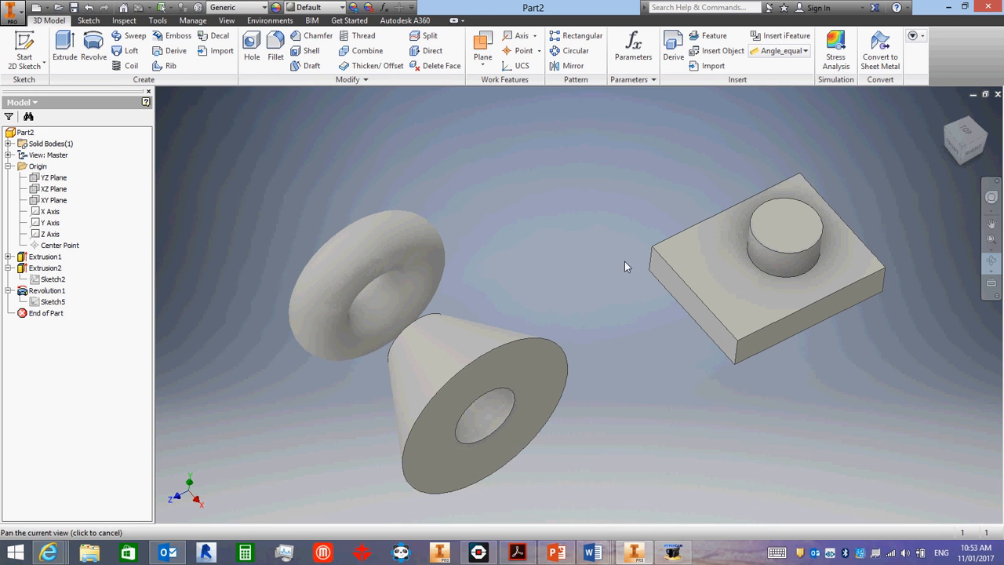